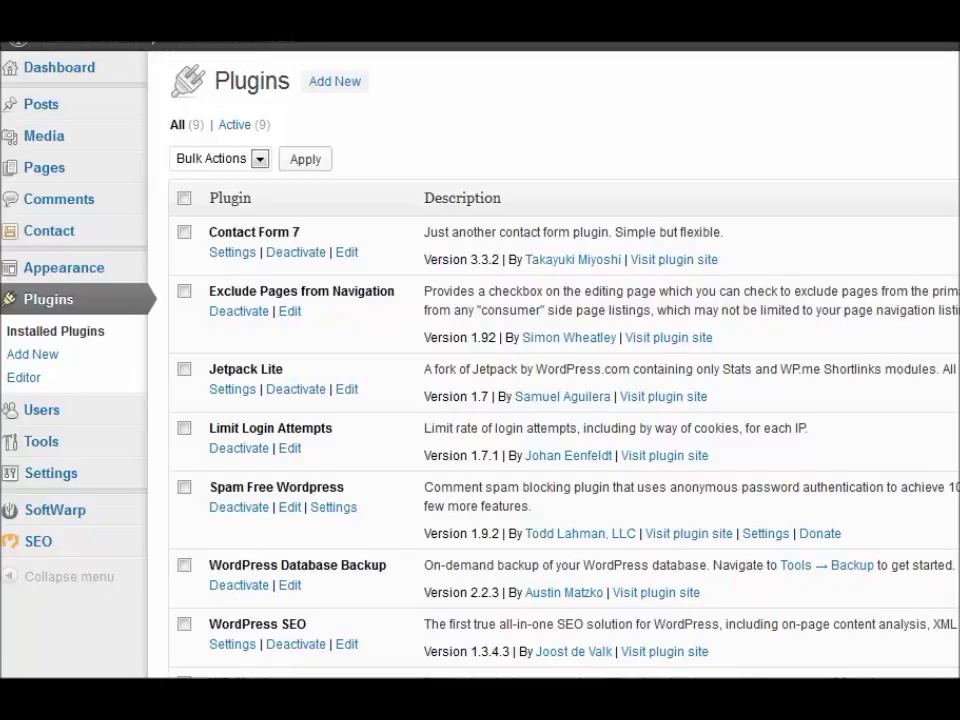
- Open the Contact Form 7 settings and copy the shortcode of Contact form 1
{"action": "left_click", "coordinate": [232, 253]}
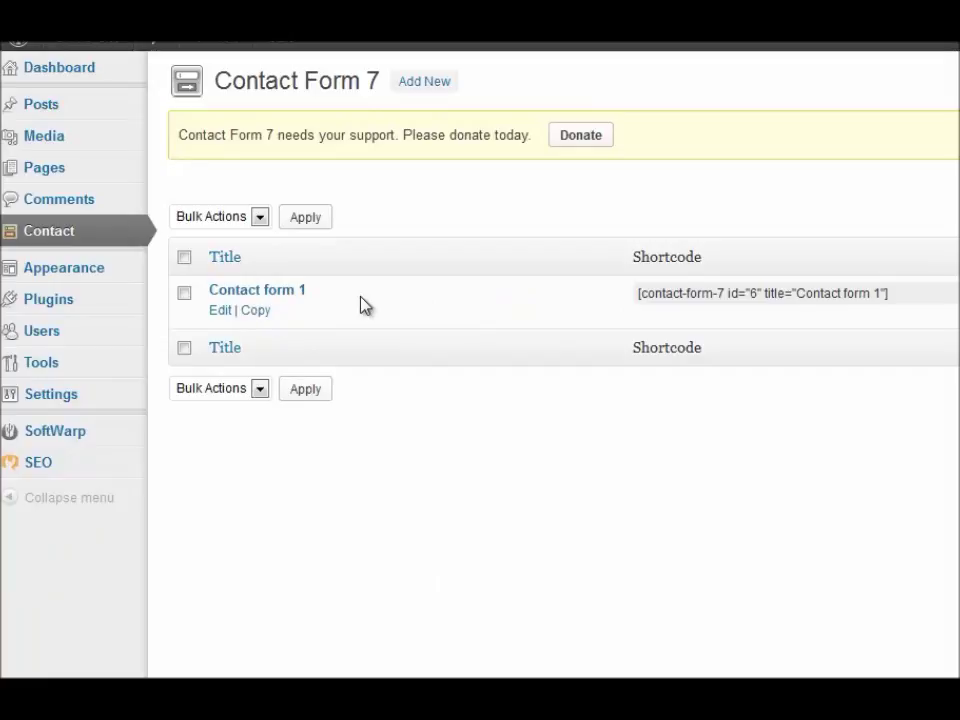
{"action": "left_click_drag", "start_coordinate": [638, 296], "coordinate": [889, 298]}
{"action": "key", "text": "ctrl+c"}
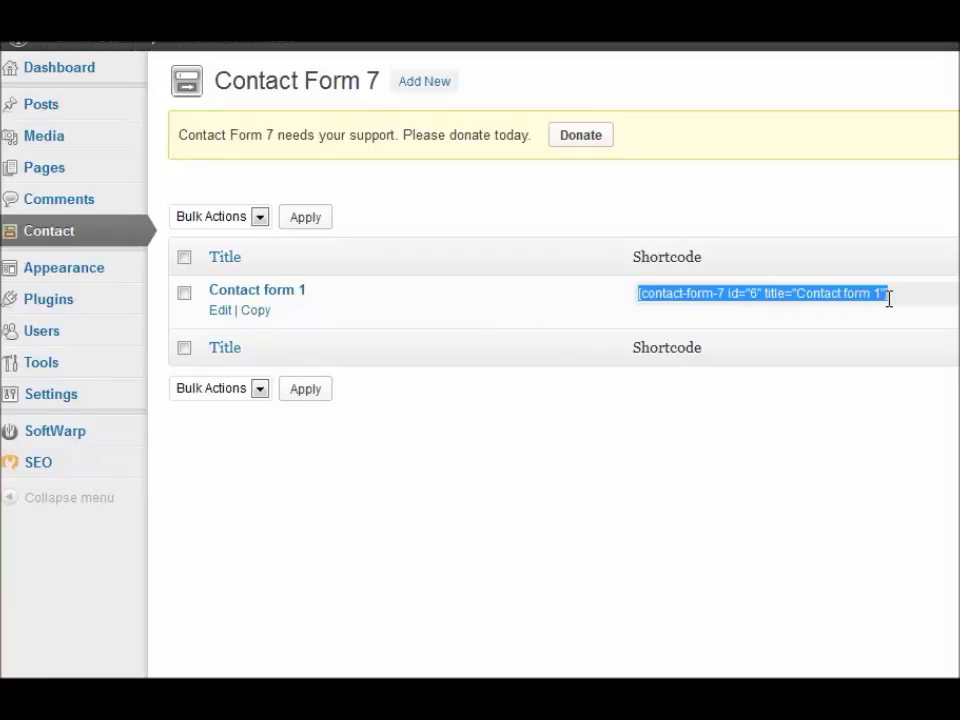
- Create a new page titled "Contact" and paste the Contact form 1 shortcode into its body
{"action": "left_click", "coordinate": [46, 178]}
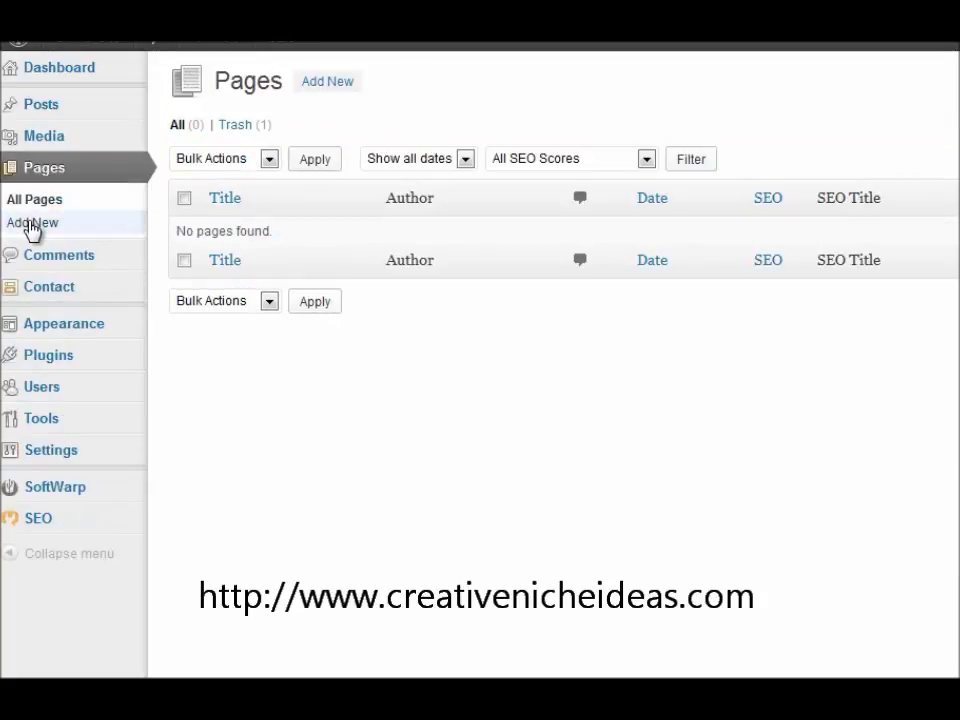
{"action": "left_click", "coordinate": [33, 228]}
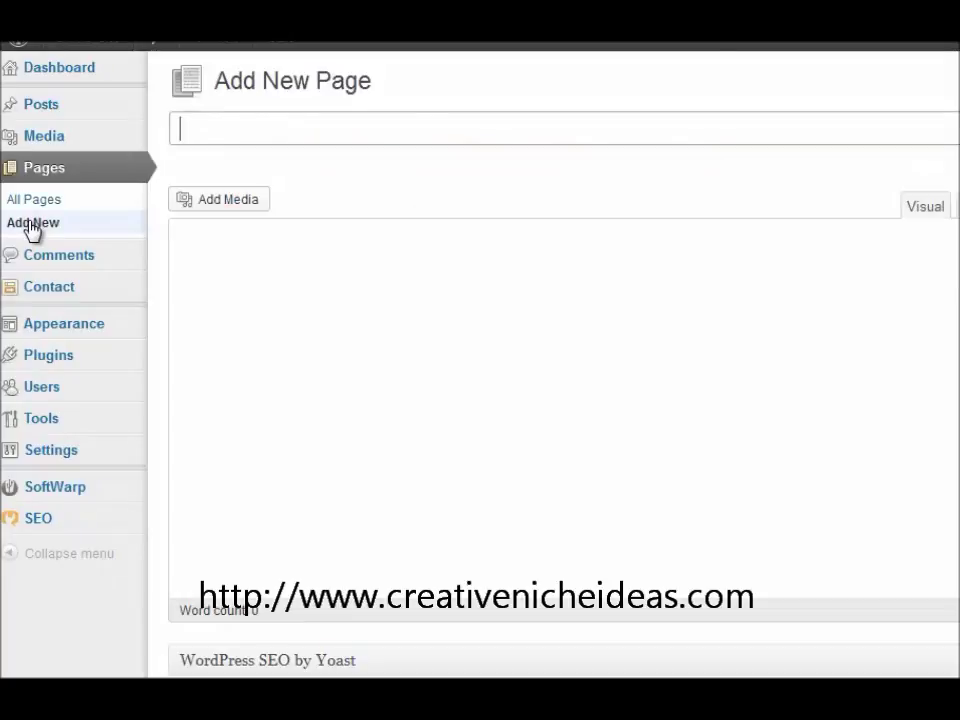
{"action": "left_click", "coordinate": [257, 124]}
{"action": "type", "text": "Contact"}
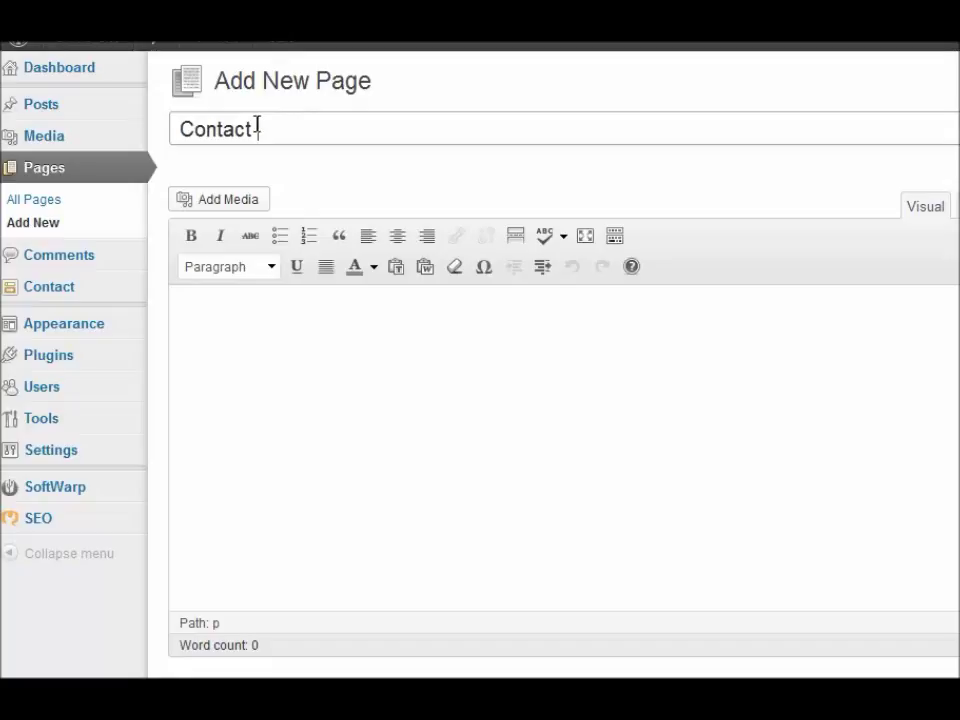
{"action": "left_click", "coordinate": [288, 348]}
{"action": "key", "text": "ctrl+v"}
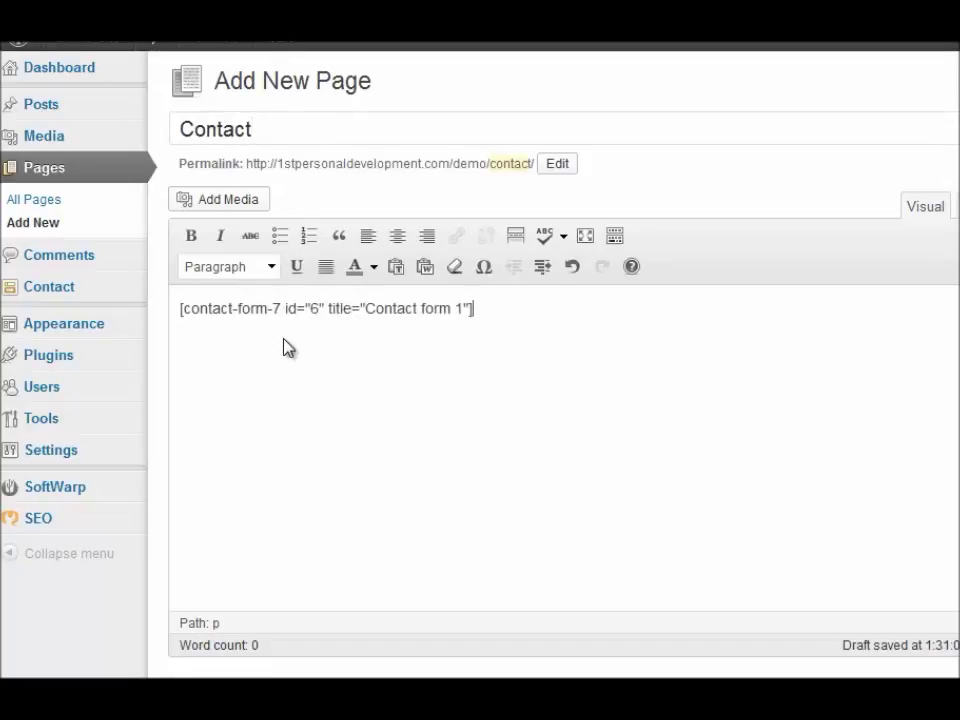
- Copy the page title into the SEO title as "Contact" and set the meta description to "Contact me."
{"action": "double_click", "coordinate": [223, 129]}
{"action": "key", "text": "ctrl+c"}
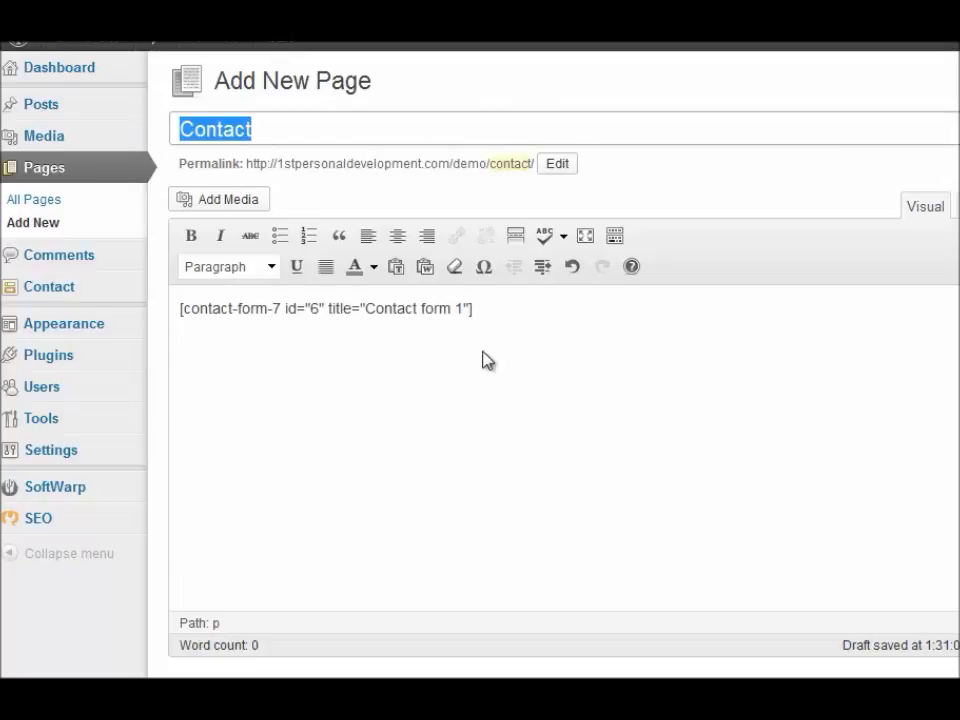
{"action": "scroll", "coordinate": [380, 412], "scroll_direction": "down", "scroll_amount": 6}
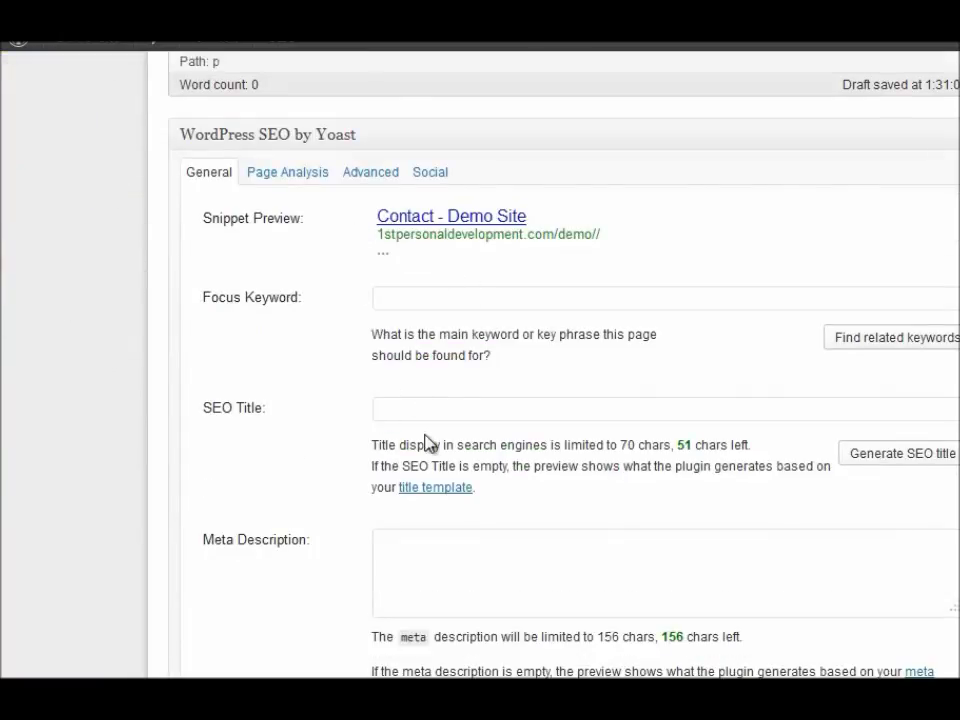
{"action": "left_click", "coordinate": [409, 409]}
{"action": "key", "text": "ctrl+v"}
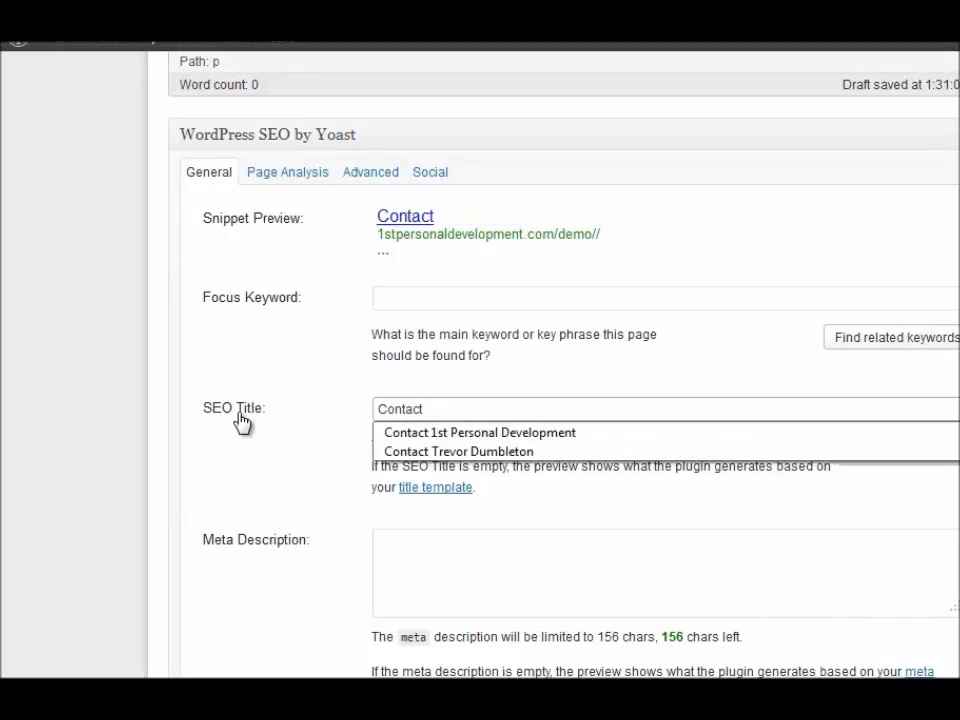
{"action": "key", "text": "ctrl+a"}
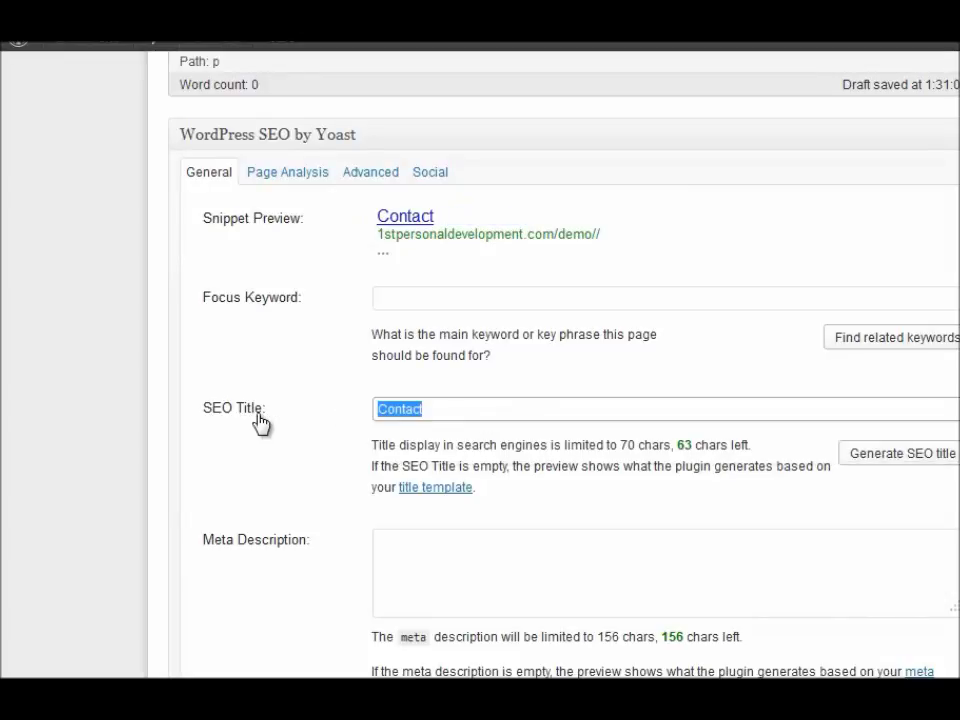
{"action": "left_click", "coordinate": [431, 553]}
{"action": "type", "text": "Contact me."}
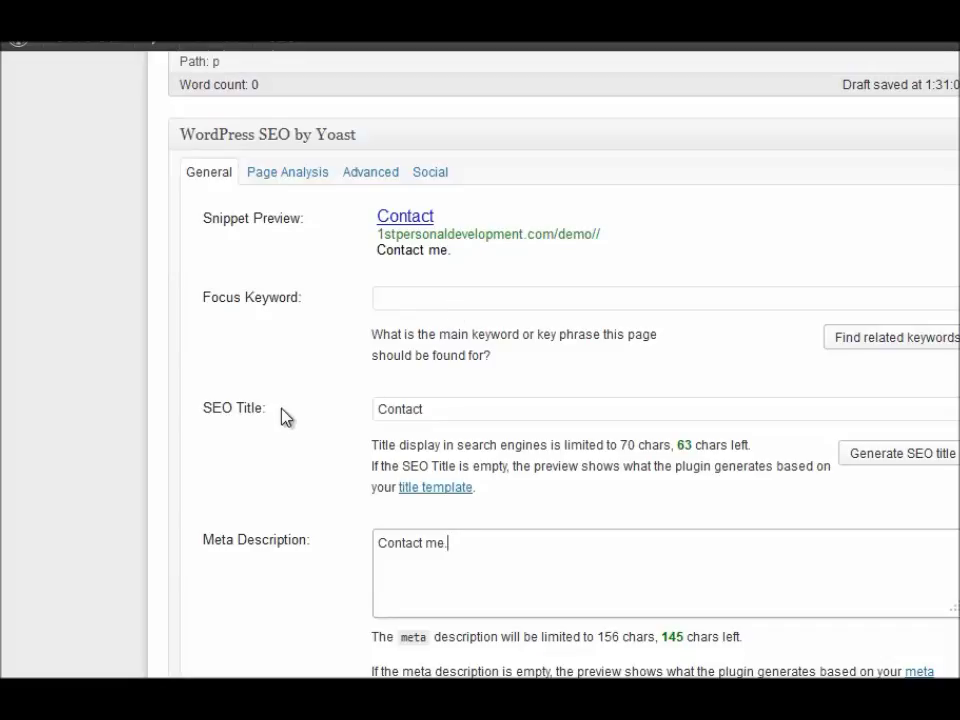
- Publish the Contact page and look through the contact form and reply section on the live site
{"action": "scroll", "coordinate": [285, 417], "scroll_direction": "up", "scroll_amount": 1}
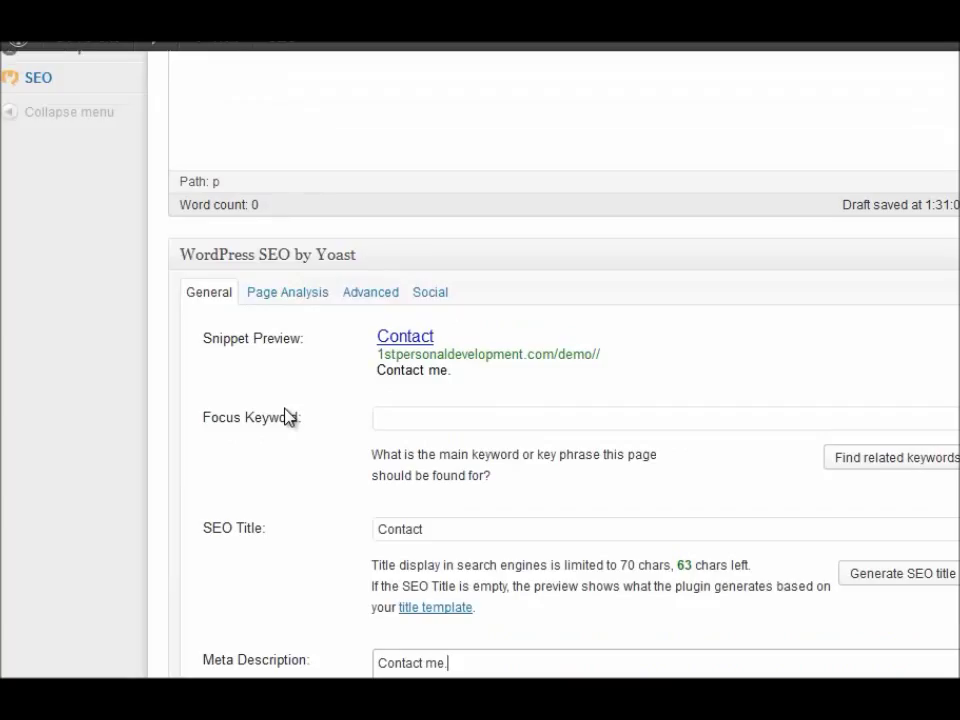
{"action": "scroll", "coordinate": [285, 417], "scroll_direction": "up", "scroll_amount": 4}
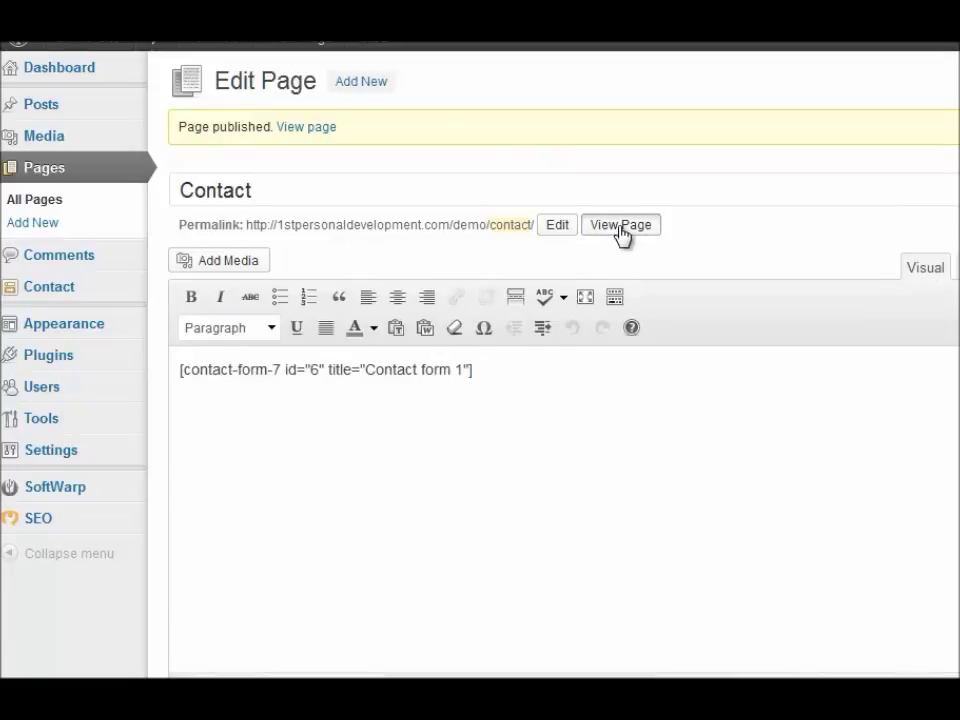
{"action": "left_click", "coordinate": [619, 228]}
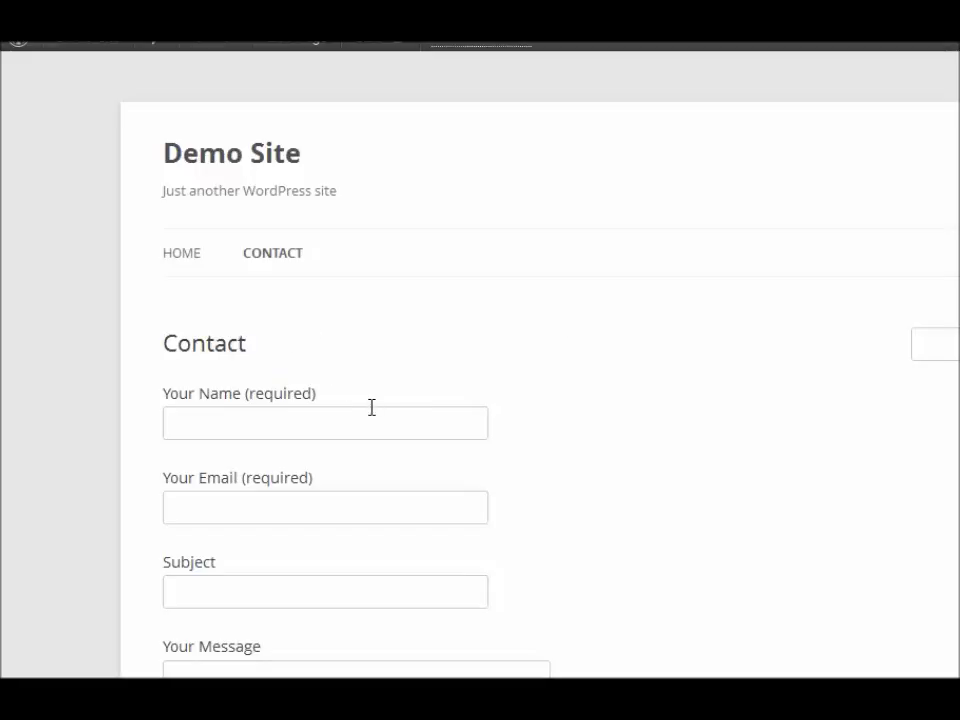
{"action": "scroll", "coordinate": [491, 418], "scroll_direction": "down", "scroll_amount": 5}
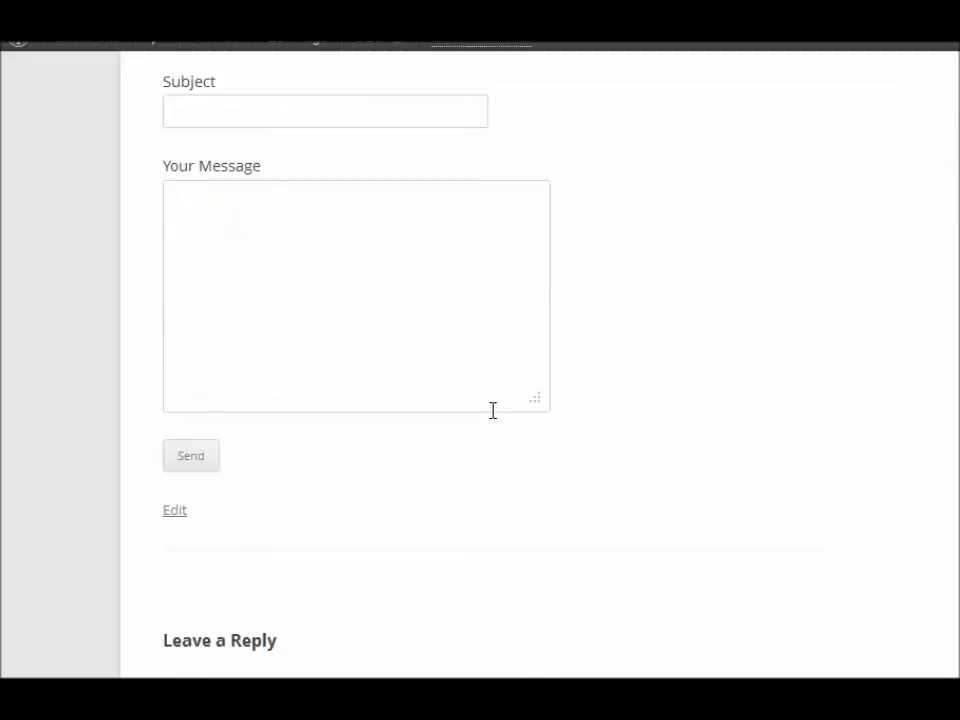
{"action": "scroll", "coordinate": [480, 420], "scroll_direction": "down", "scroll_amount": 3}
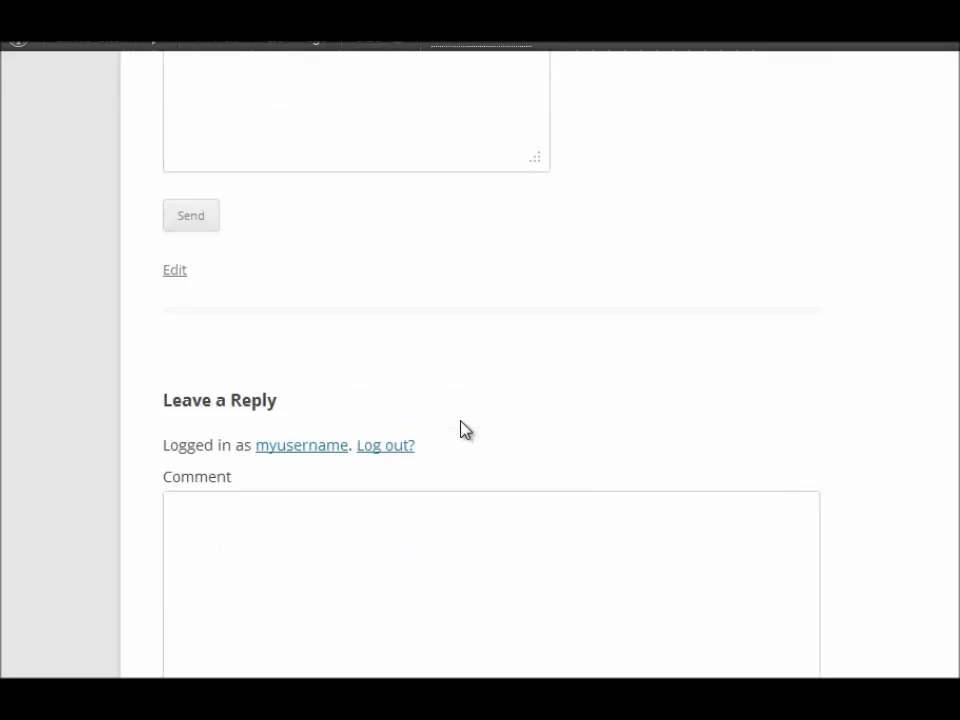
{"action": "scroll", "coordinate": [306, 411], "scroll_direction": "up", "scroll_amount": 9}
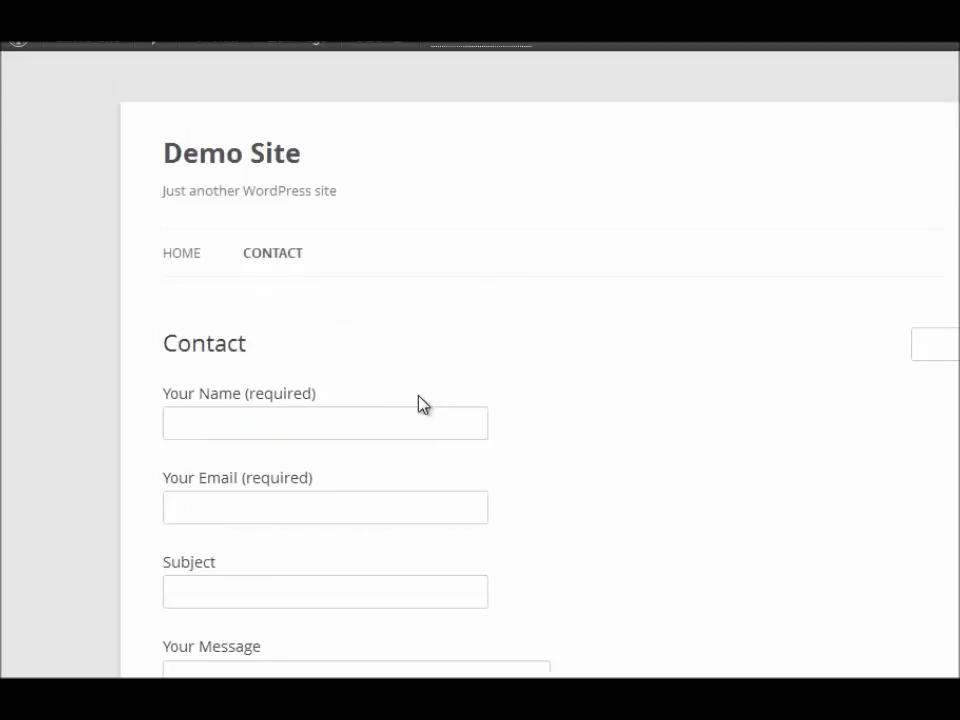
- Reopen the Contact page for editing and enable the Discussion and Comments sections in the screen options
{"action": "left_click", "coordinate": [296, 50]}
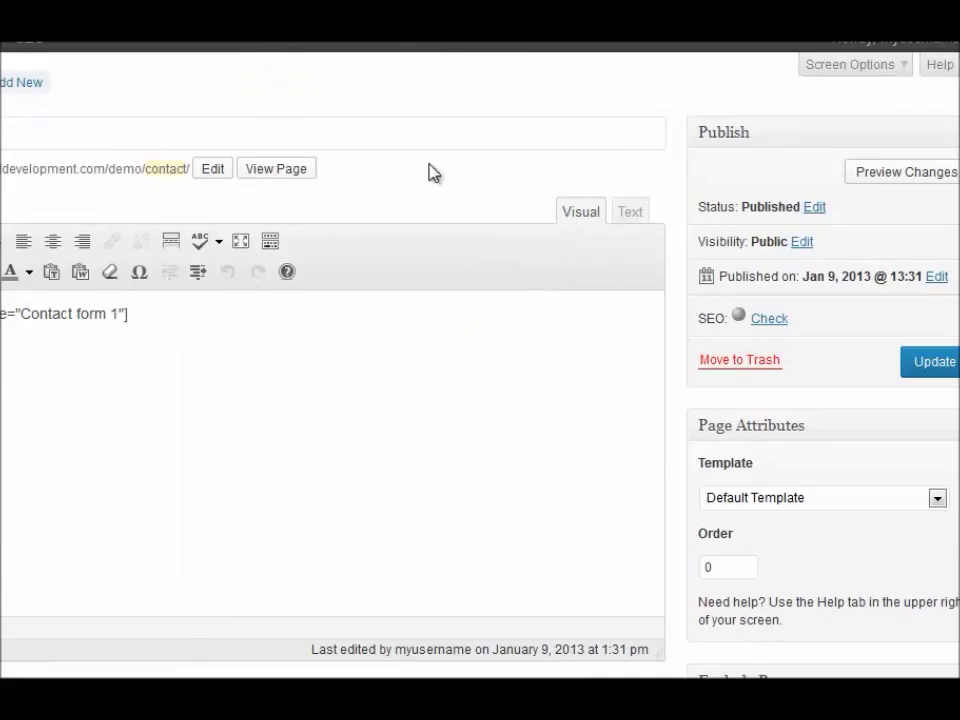
{"action": "left_click", "coordinate": [842, 70]}
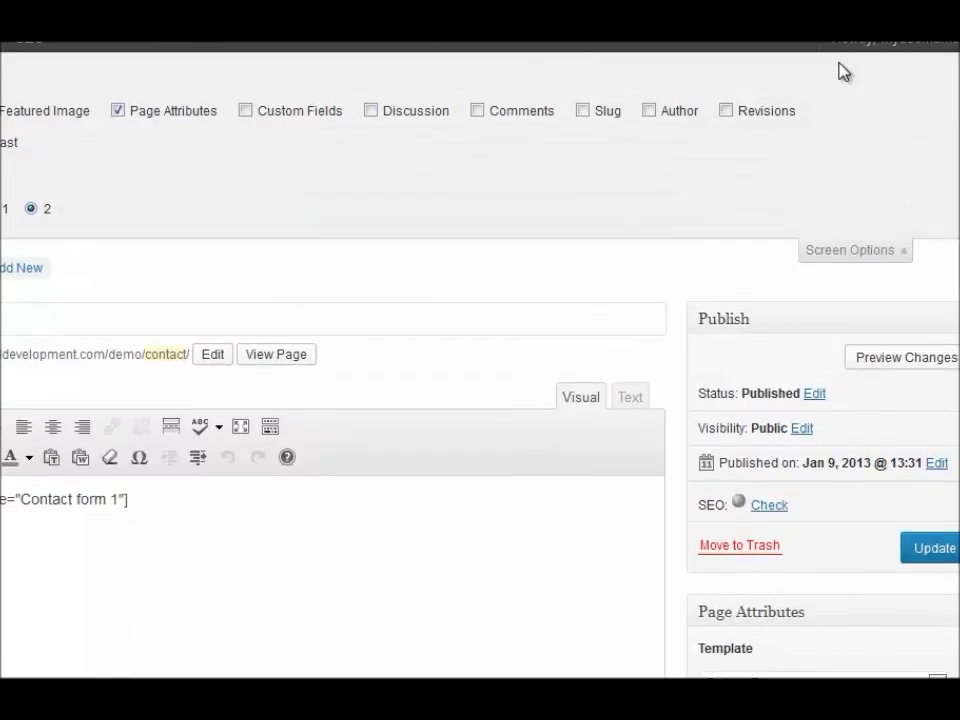
{"action": "left_click", "coordinate": [370, 112]}
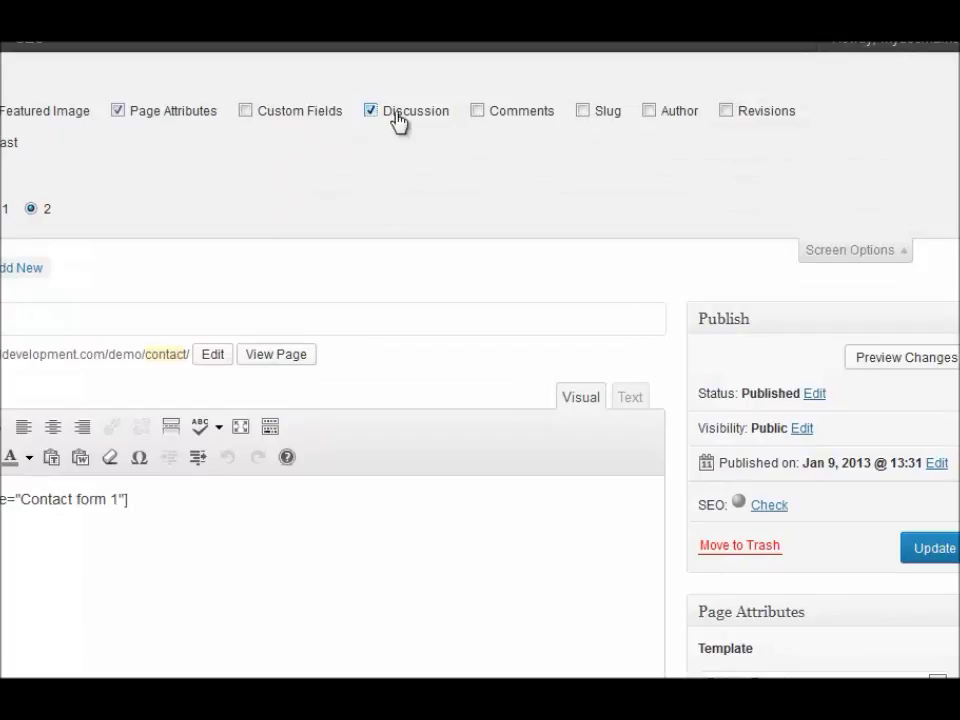
{"action": "left_click", "coordinate": [477, 111]}
{"action": "left_click", "coordinate": [856, 252]}
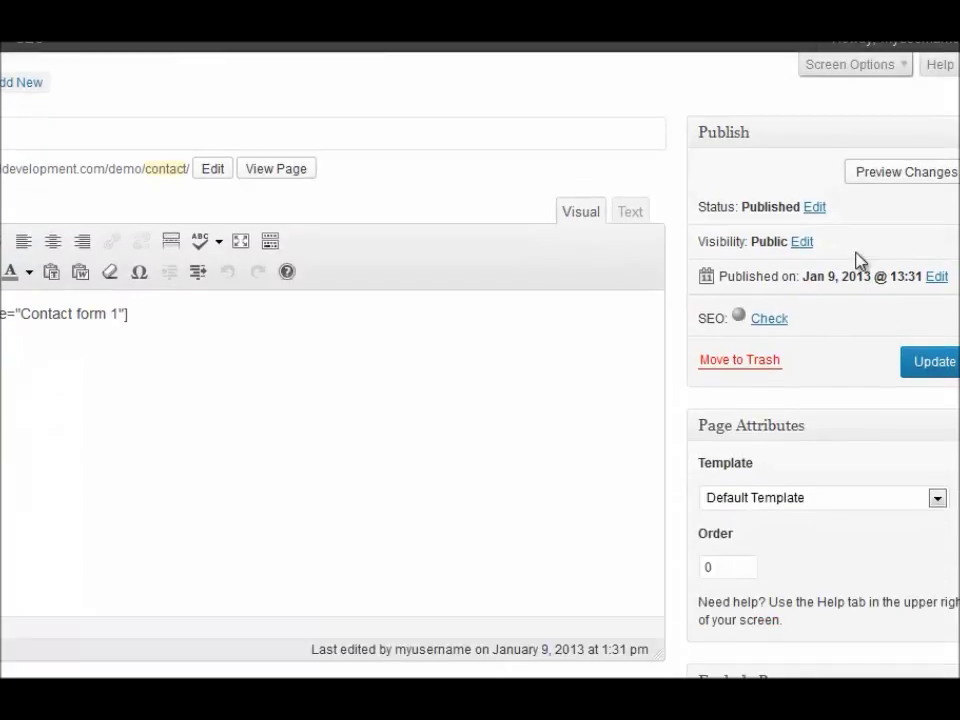
- Turn off Allow comments in the Contact page's discussion settings and update the page
{"action": "scroll", "coordinate": [489, 270], "scroll_direction": "down", "scroll_amount": 10}
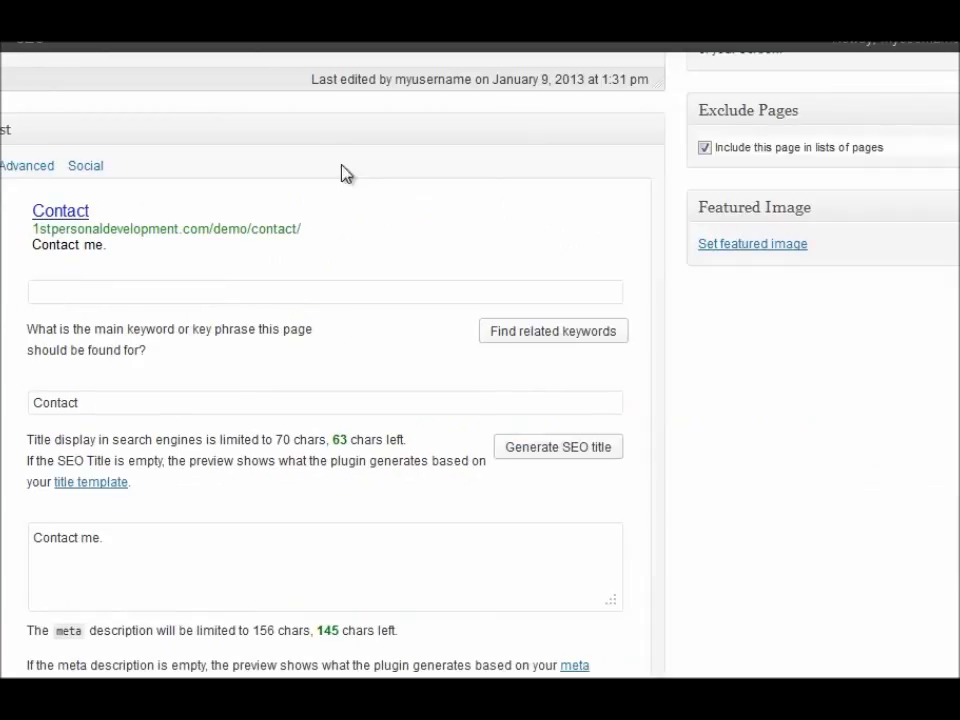
{"action": "scroll", "coordinate": [242, 497], "scroll_direction": "down", "scroll_amount": 2}
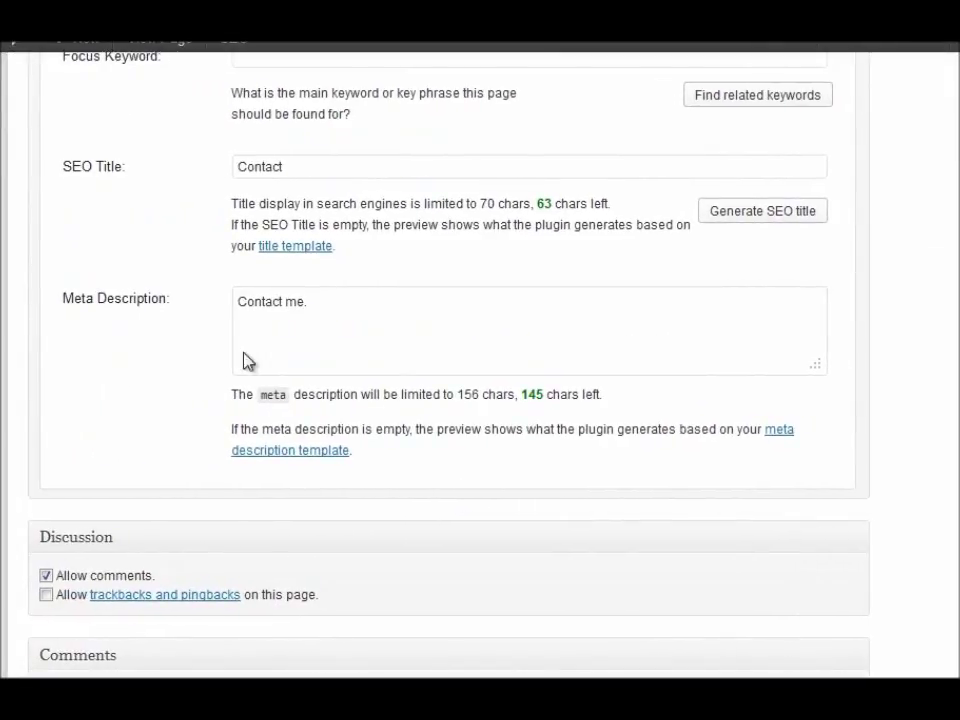
{"action": "left_click", "coordinate": [44, 574]}
{"action": "scroll", "coordinate": [448, 360], "scroll_direction": "up", "scroll_amount": 6}
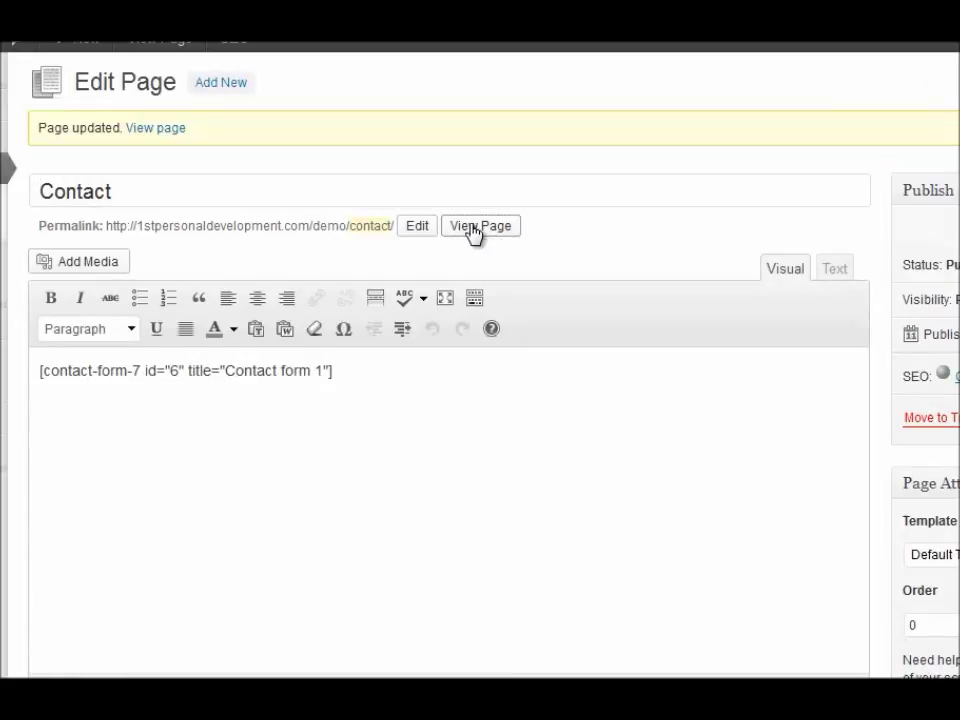
- View the updated Contact page on the live site and check the area below the contact form
{"action": "left_click", "coordinate": [474, 228]}
{"action": "scroll", "coordinate": [409, 300], "scroll_direction": "down", "scroll_amount": 5}
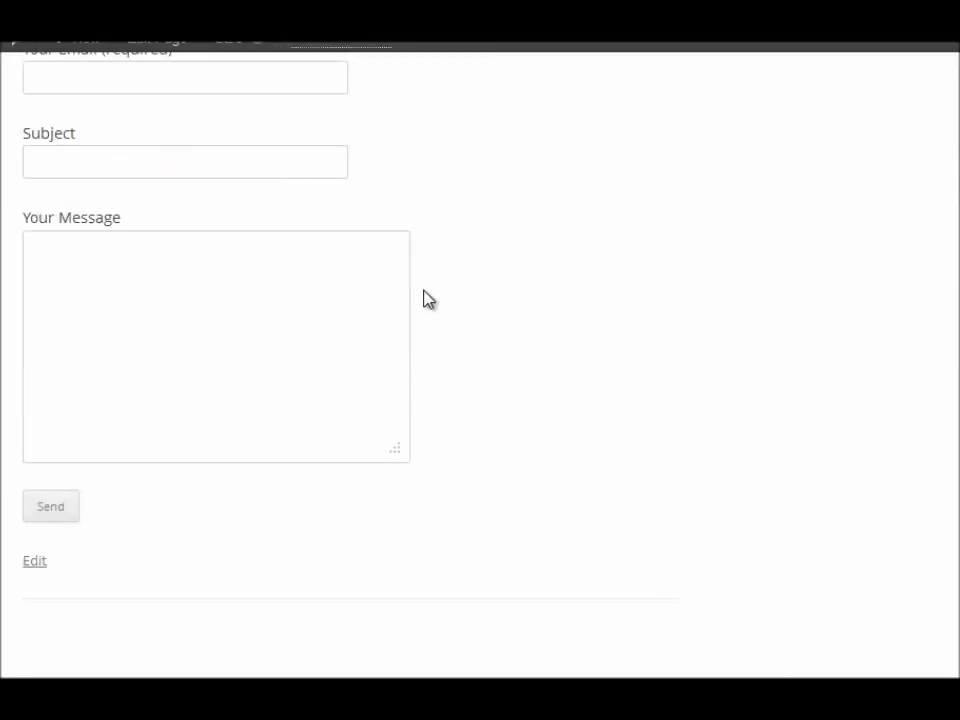
{"action": "scroll", "coordinate": [426, 298], "scroll_direction": "up", "scroll_amount": 5}
{"action": "scroll", "coordinate": [426, 298], "scroll_direction": "down", "scroll_amount": 5}
{"action": "scroll", "coordinate": [560, 395], "scroll_direction": "up", "scroll_amount": 5}
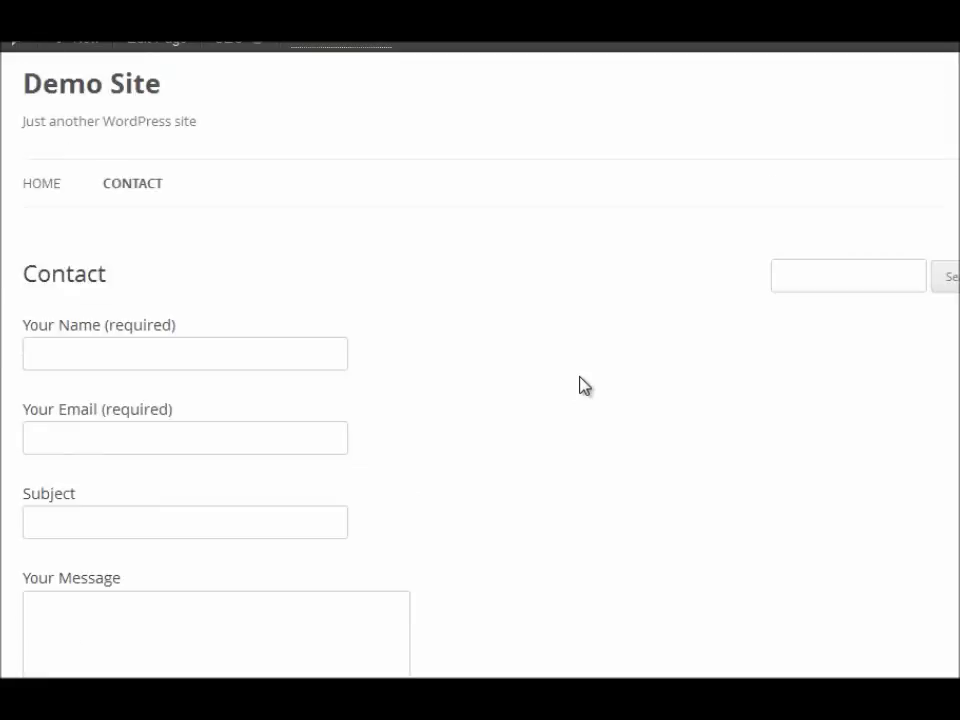
{"action": "scroll", "coordinate": [584, 386], "scroll_direction": "up", "scroll_amount": 1}
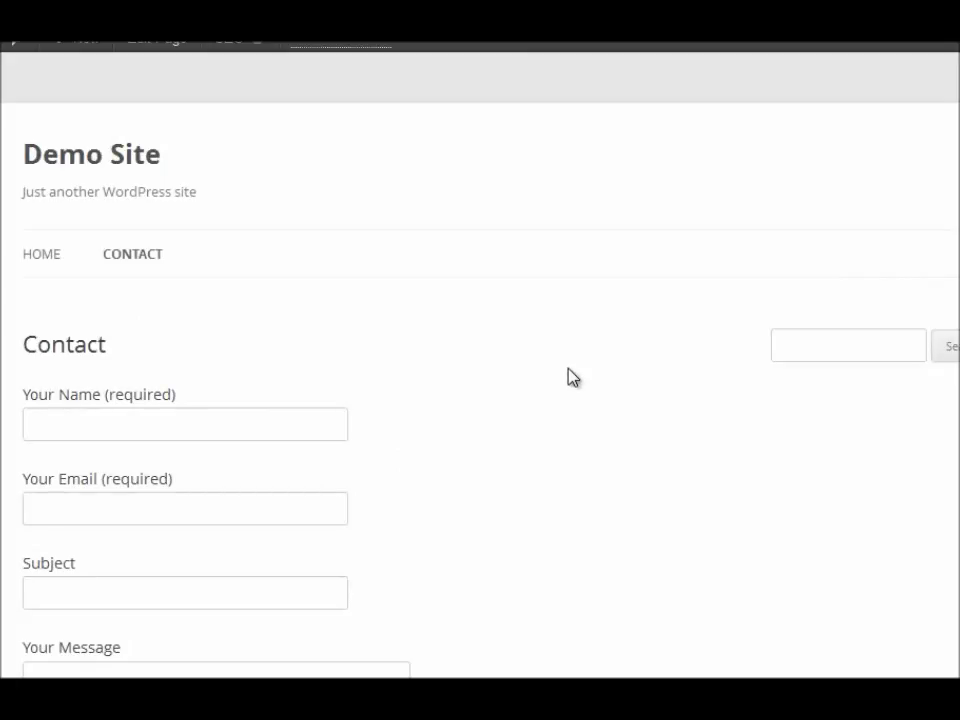
- Return to the site's admin dashboard and open the list of installed plugins
{"action": "mouse_move", "coordinate": [2, 44]}
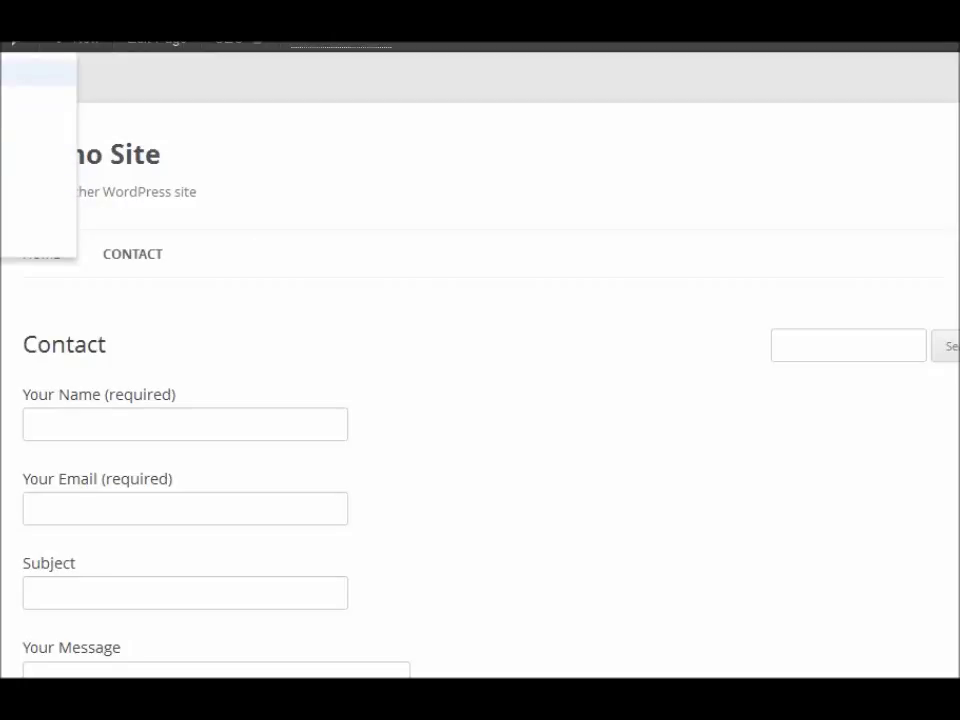
{"action": "left_click", "coordinate": [6, 70]}
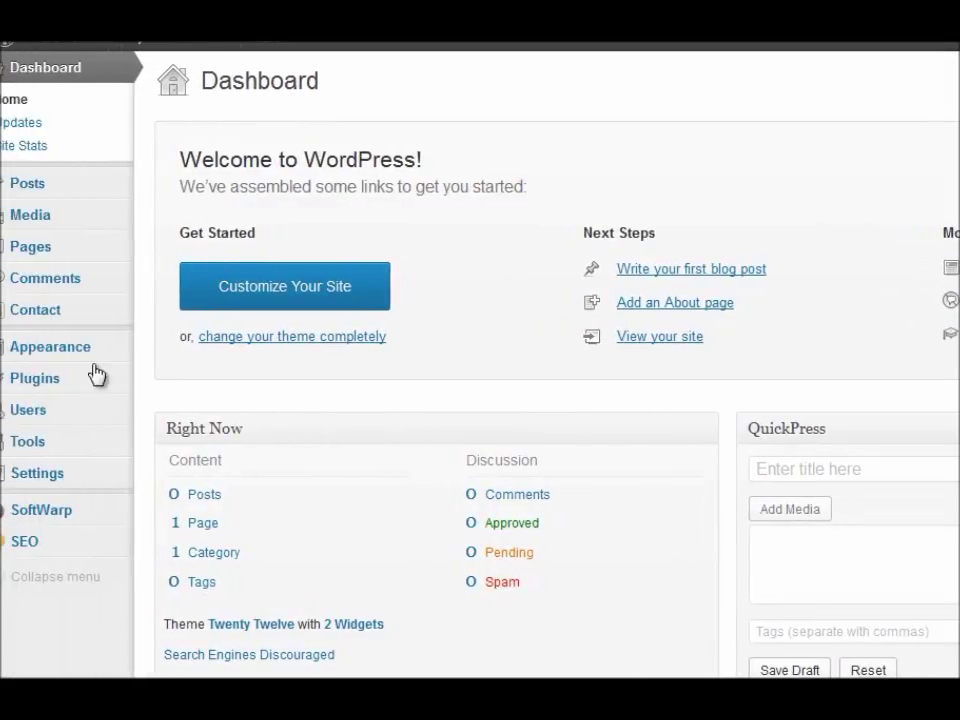
{"action": "mouse_move", "coordinate": [33, 388]}
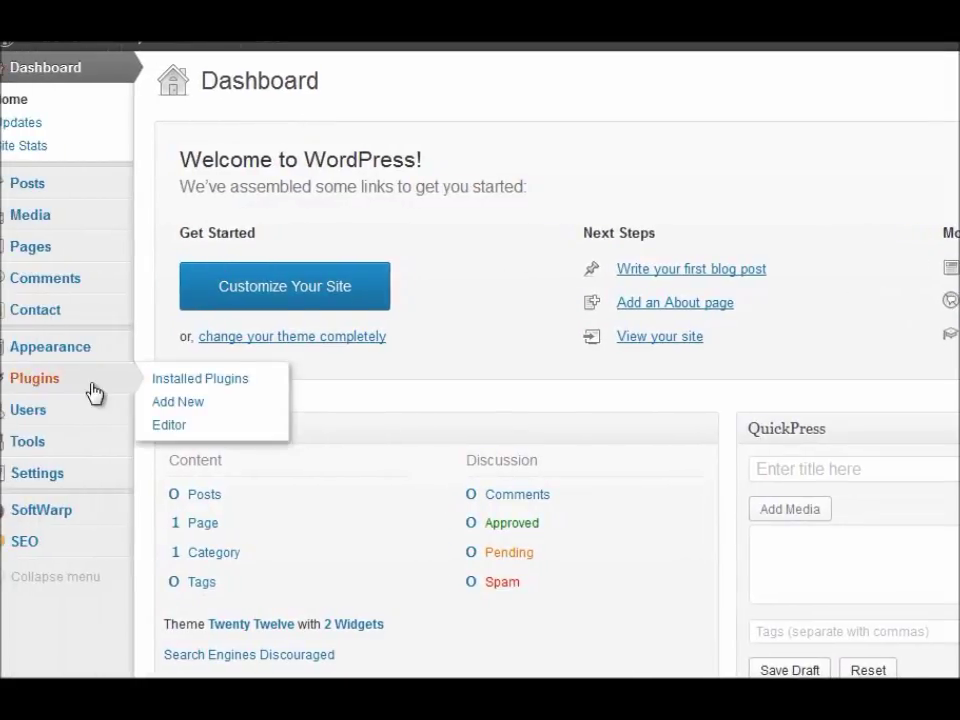
{"action": "left_click", "coordinate": [90, 386]}
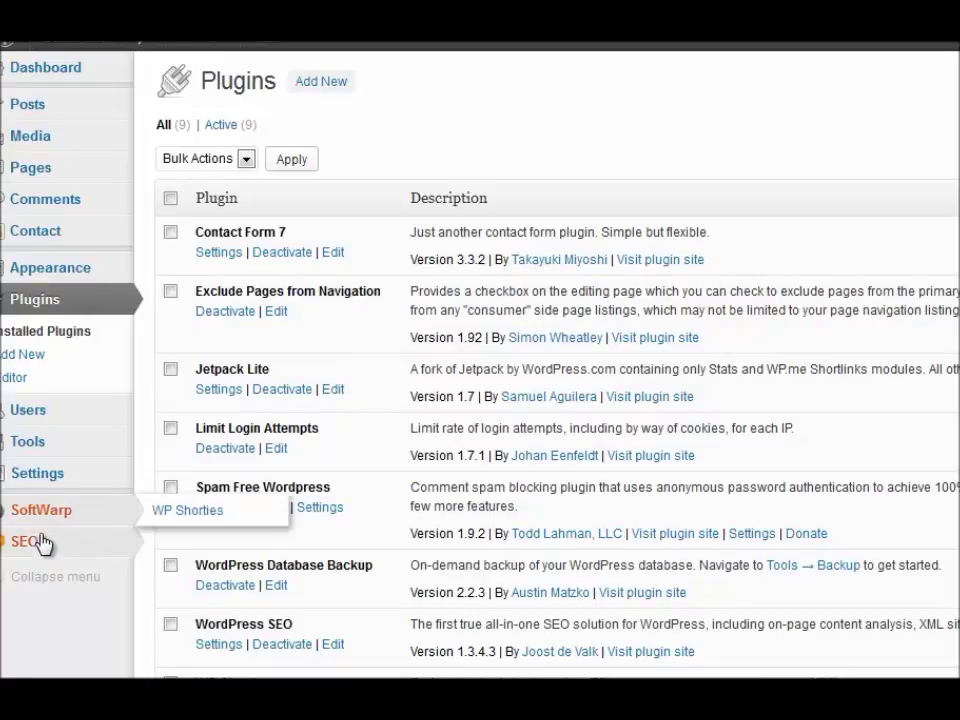
- Review the Limit Login Attempts lockout settings and return to the list of installed plugins
{"action": "mouse_move", "coordinate": [40, 433]}
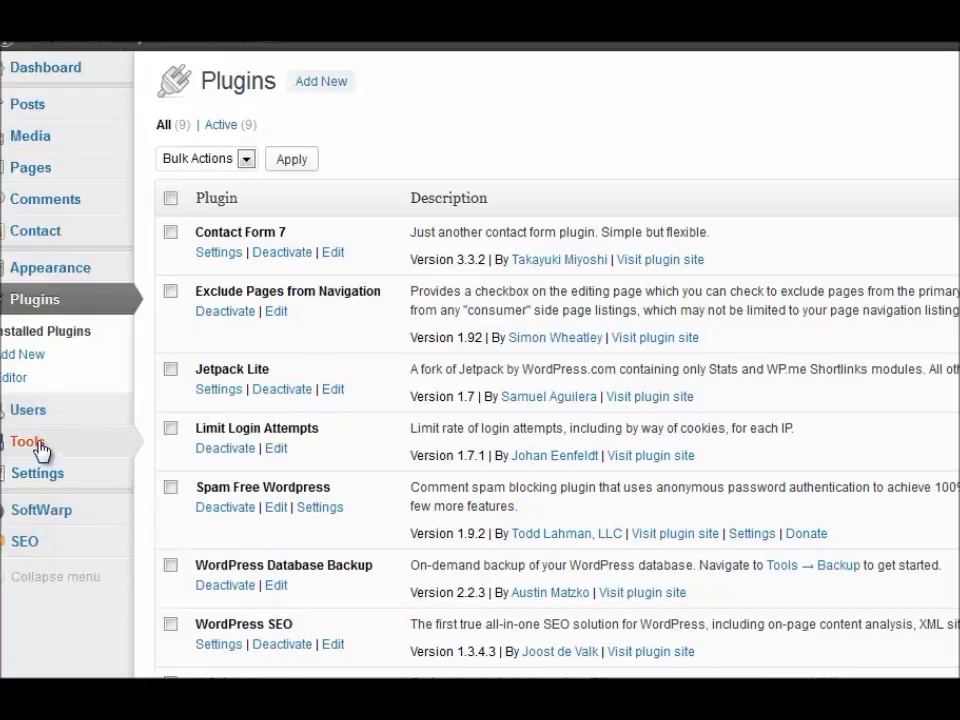
{"action": "mouse_move", "coordinate": [47, 484]}
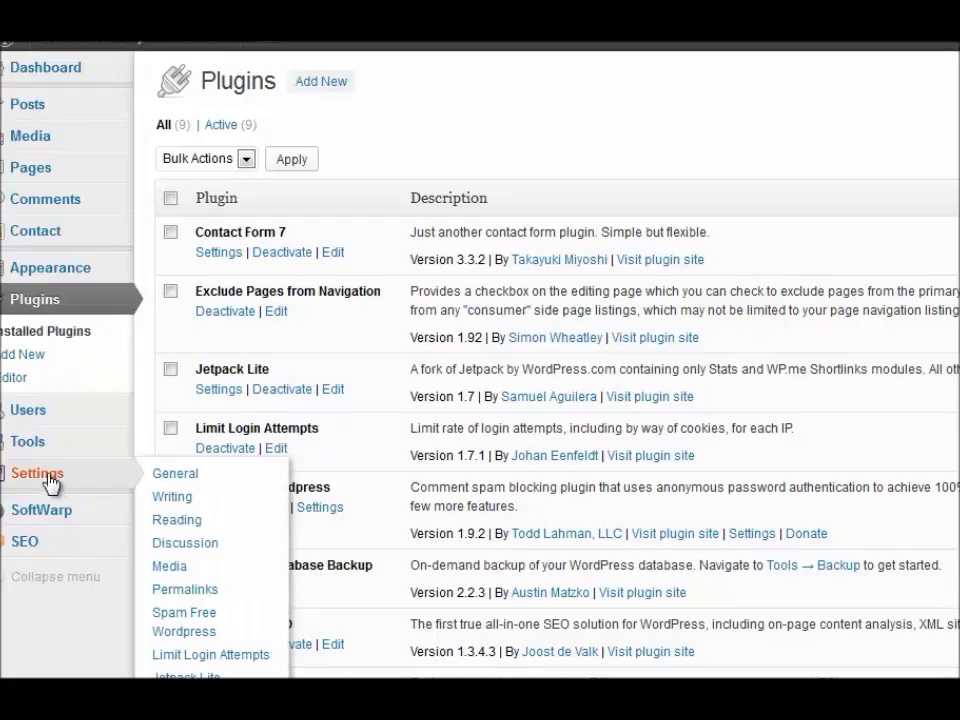
{"action": "left_click", "coordinate": [228, 656]}
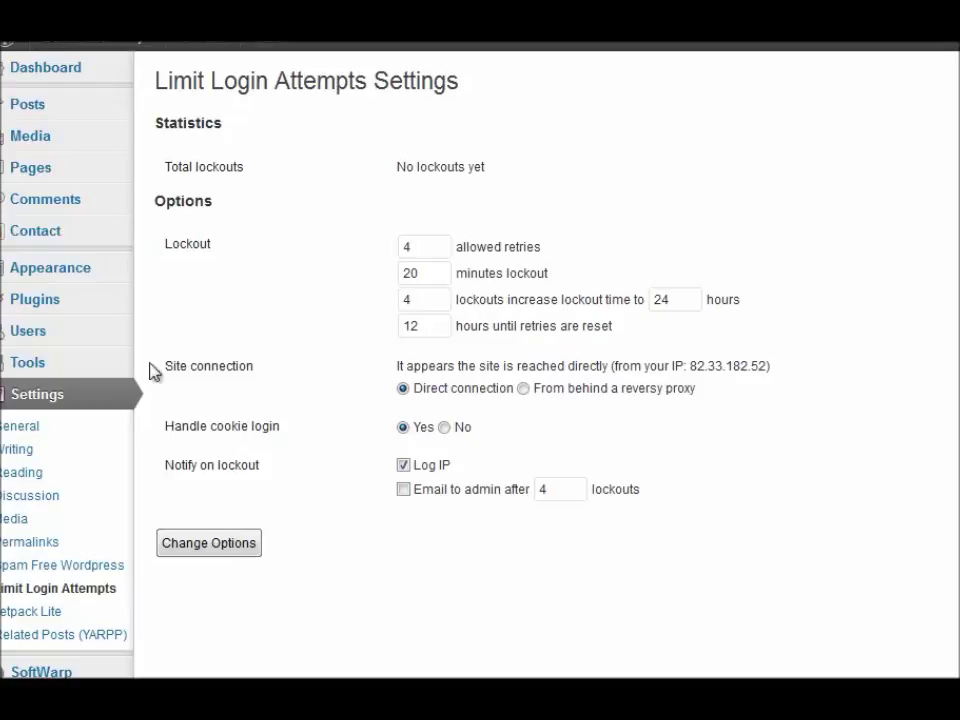
{"action": "mouse_move", "coordinate": [38, 315]}
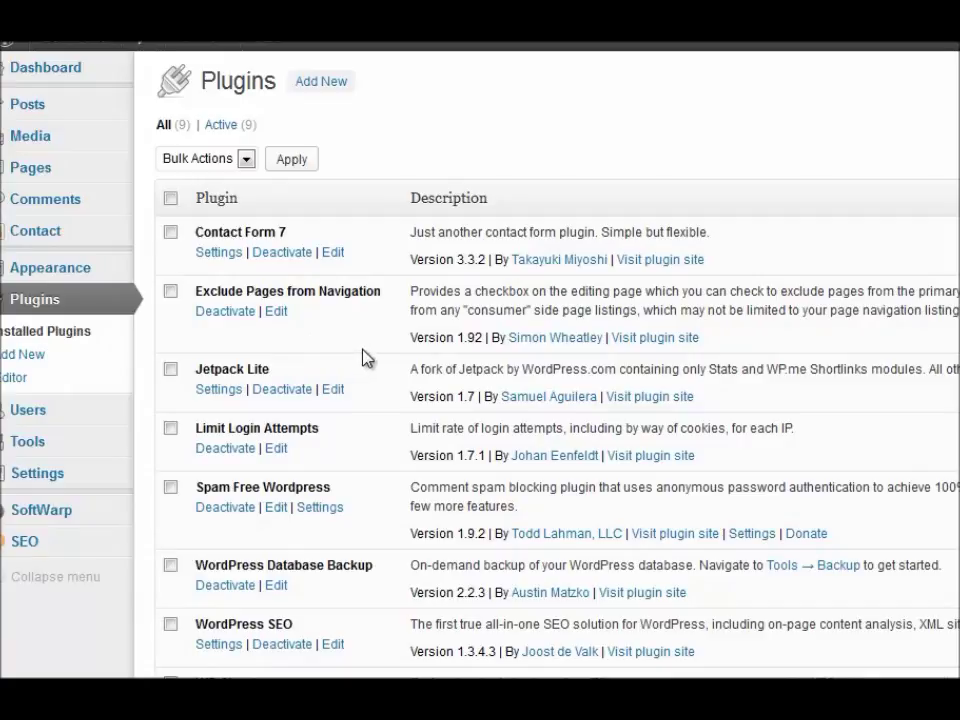
- Review the Spam Free Wordpress comment form and IP blocklist settings and return to the list of installed plugins
{"action": "left_click", "coordinate": [320, 508]}
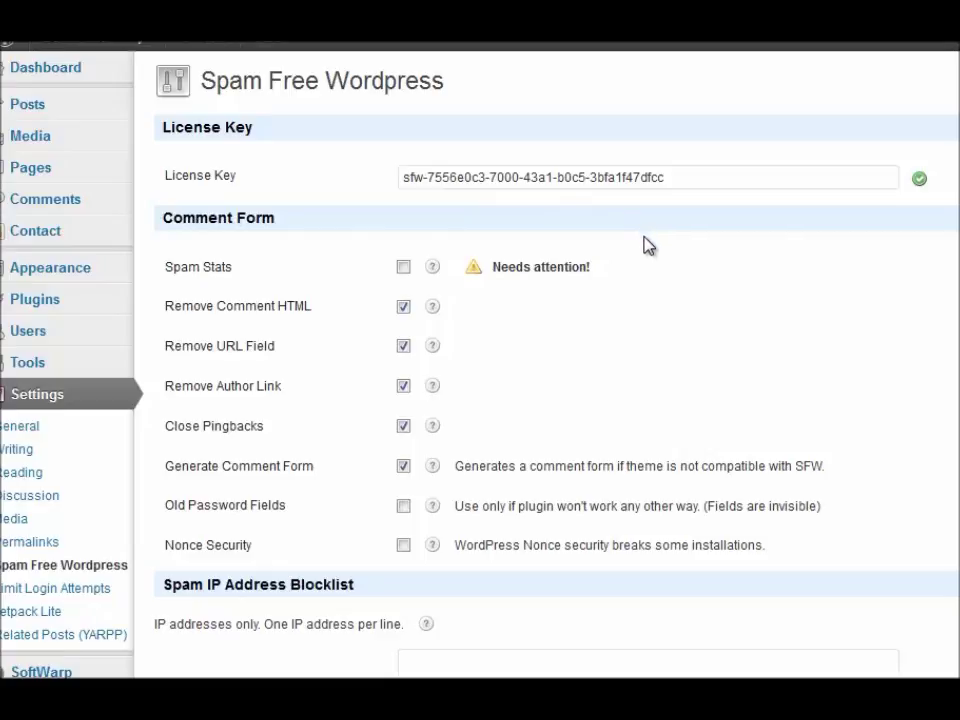
{"action": "scroll", "coordinate": [648, 246], "scroll_direction": "down", "scroll_amount": 1}
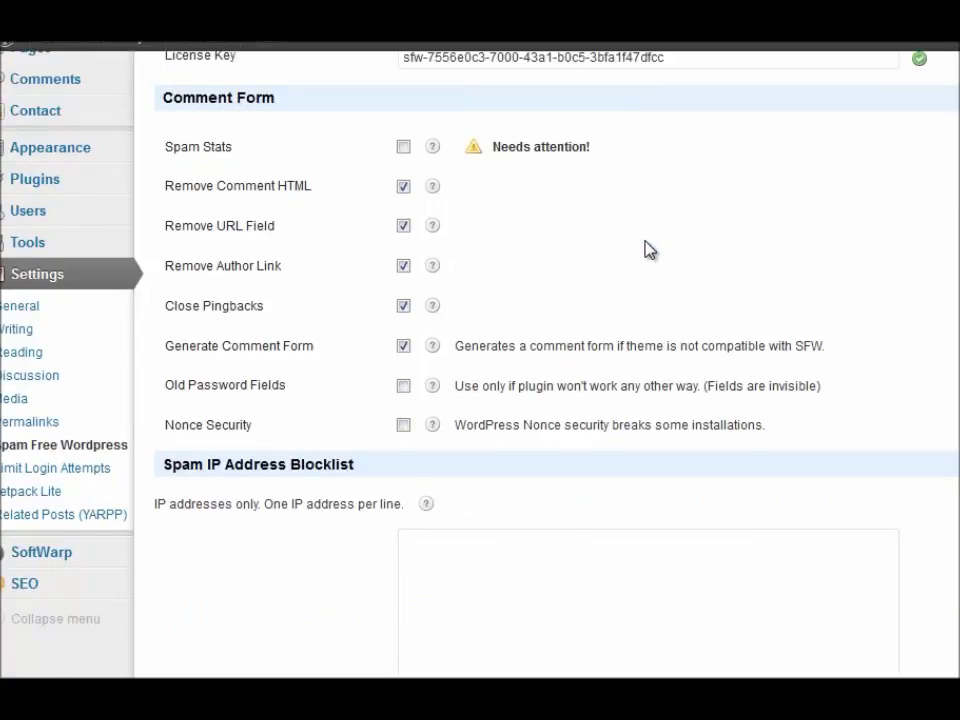
{"action": "scroll", "coordinate": [645, 246], "scroll_direction": "down", "scroll_amount": 1}
{"action": "scroll", "coordinate": [602, 206], "scroll_direction": "up", "scroll_amount": 1}
{"action": "scroll", "coordinate": [602, 206], "scroll_direction": "down", "scroll_amount": 1}
{"action": "scroll", "coordinate": [602, 206], "scroll_direction": "up", "scroll_amount": 1}
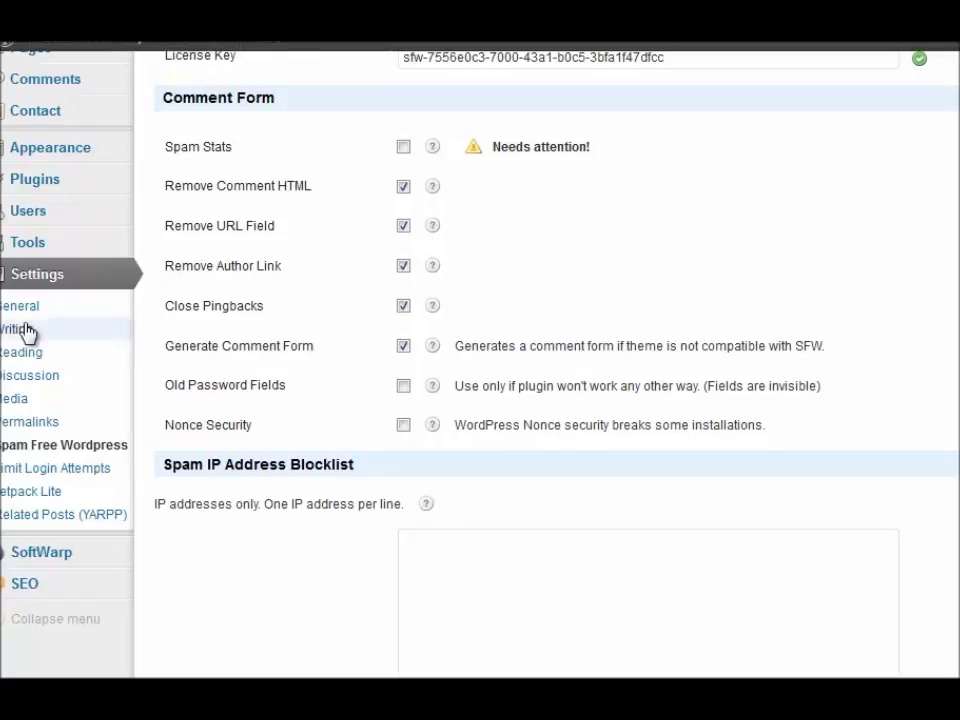
{"action": "mouse_move", "coordinate": [37, 185]}
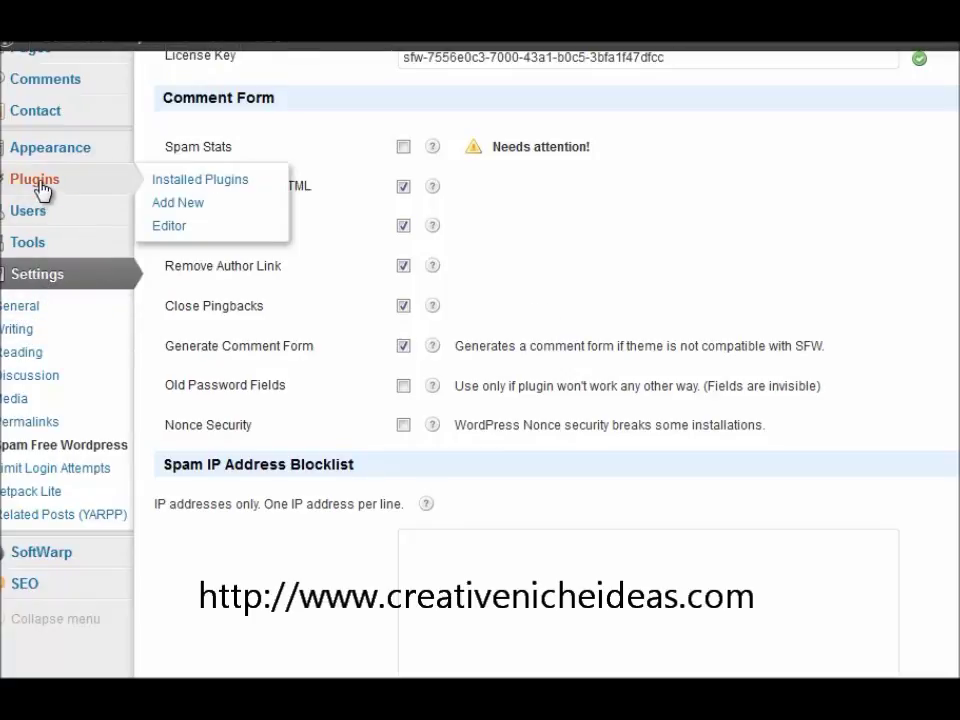
{"action": "left_click", "coordinate": [200, 179]}
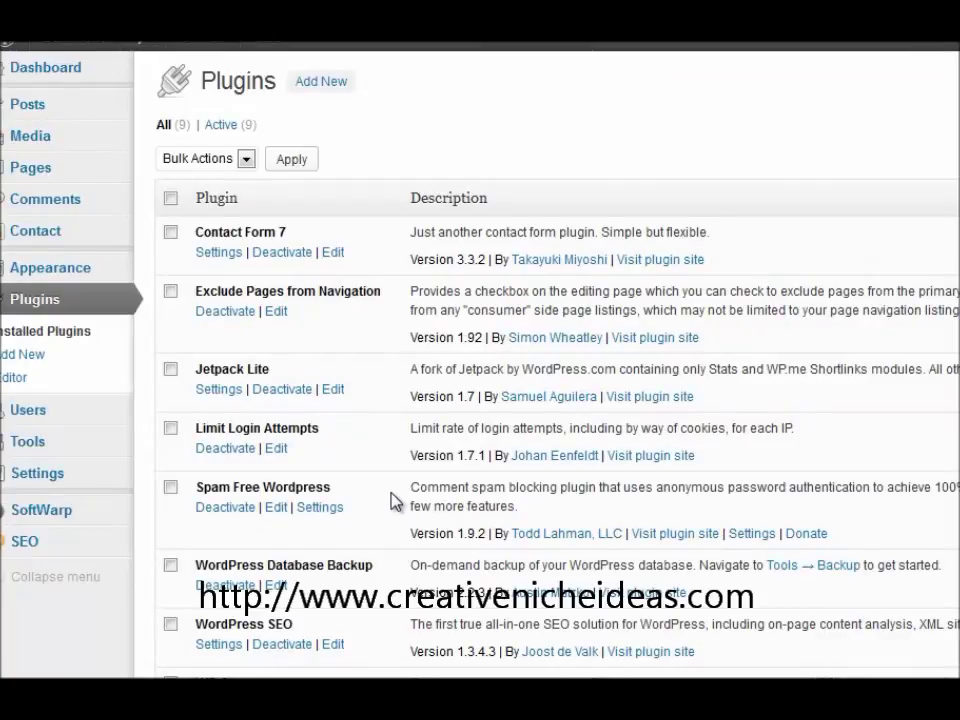
- Open WordPress Database Backup and save a Once Weekly scheduled backup that includes the wp_shorties and wp_shorties_log tables
{"action": "mouse_move", "coordinate": [40, 480]}
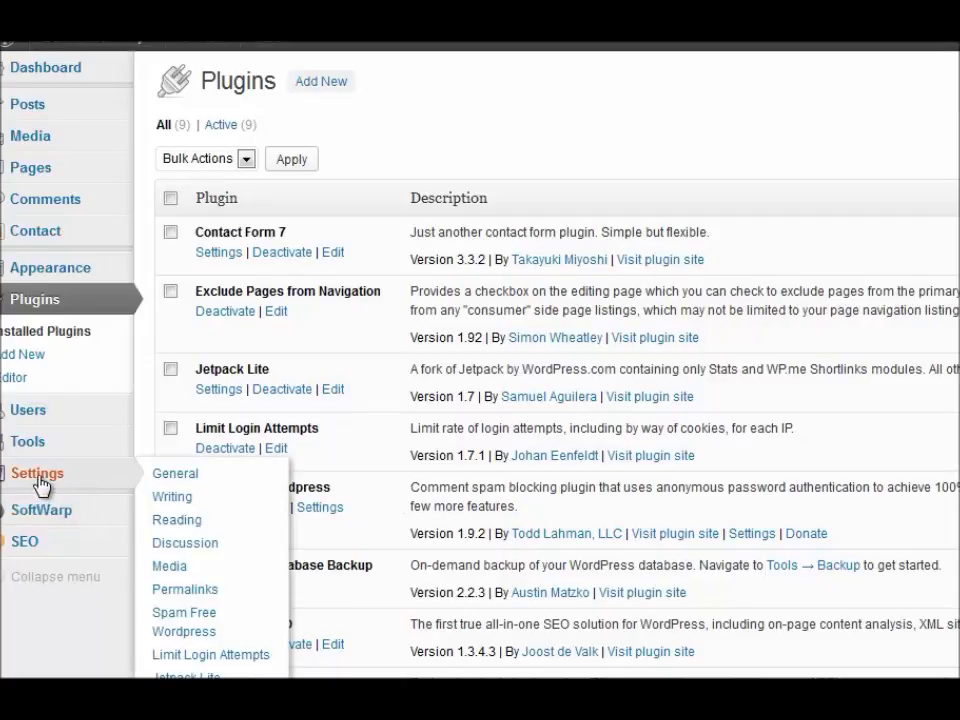
{"action": "mouse_move", "coordinate": [37, 414]}
{"action": "left_click", "coordinate": [838, 572]}
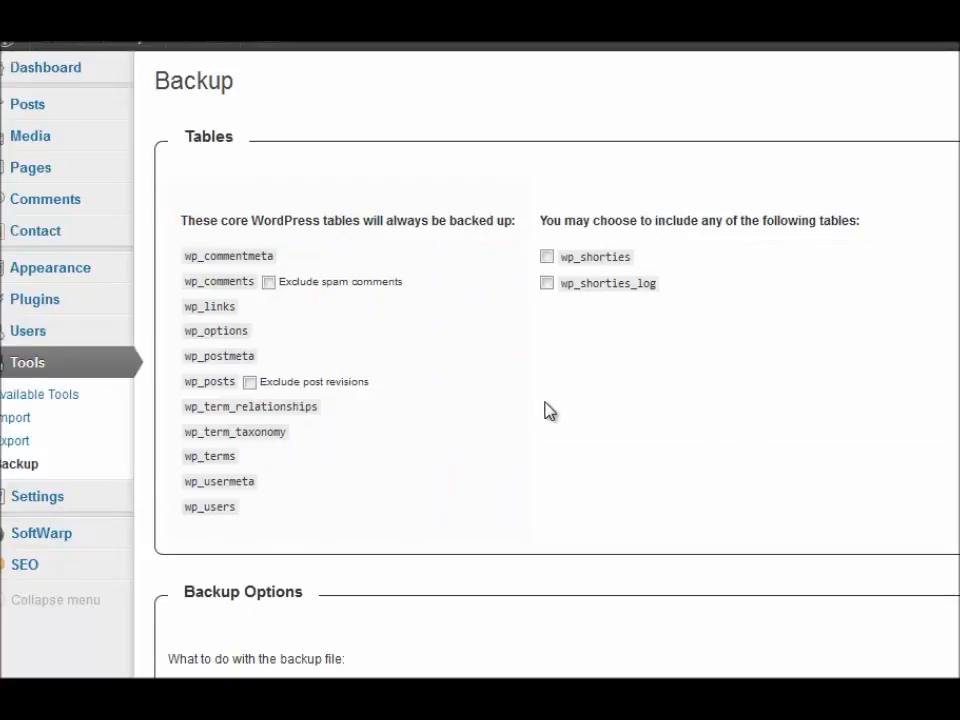
{"action": "scroll", "coordinate": [549, 411], "scroll_direction": "down", "scroll_amount": 3}
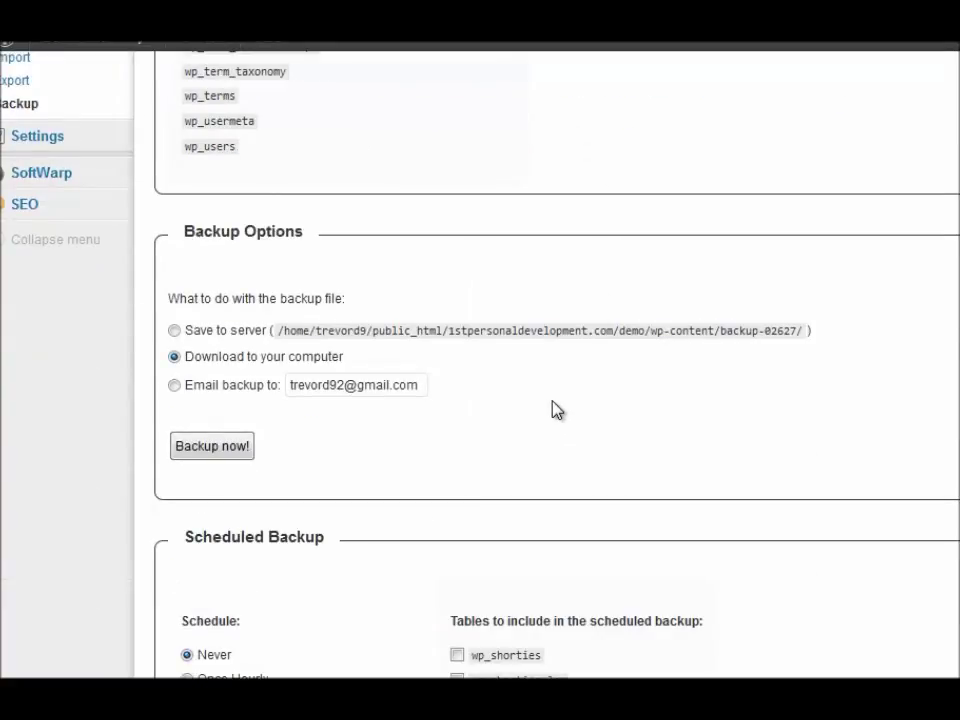
{"action": "scroll", "coordinate": [557, 410], "scroll_direction": "down", "scroll_amount": 2}
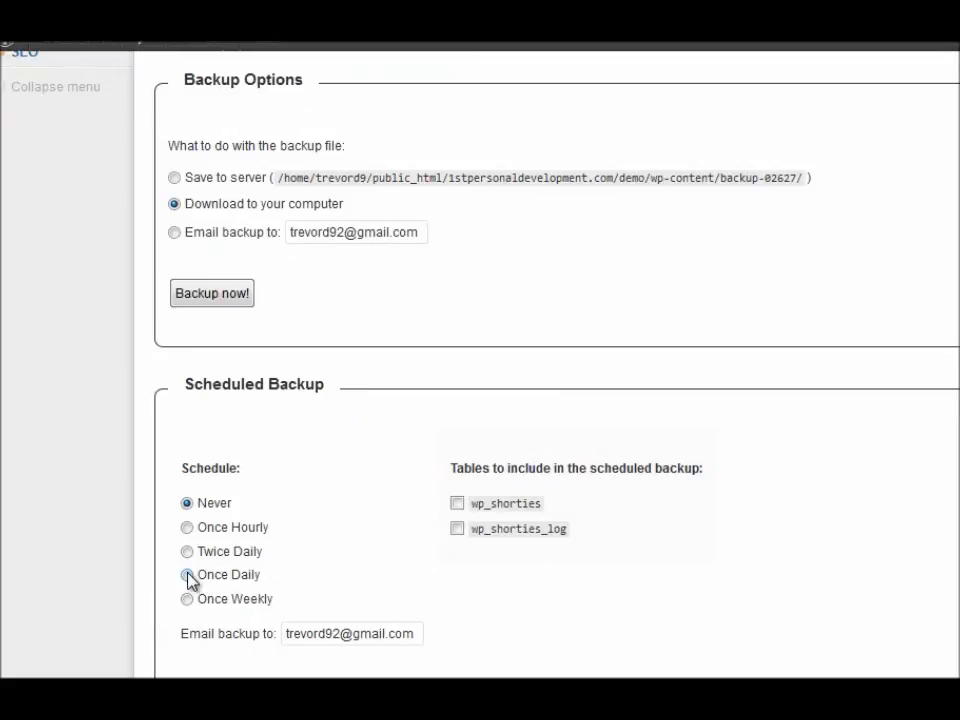
{"action": "left_click", "coordinate": [187, 600]}
{"action": "left_click", "coordinate": [457, 505]}
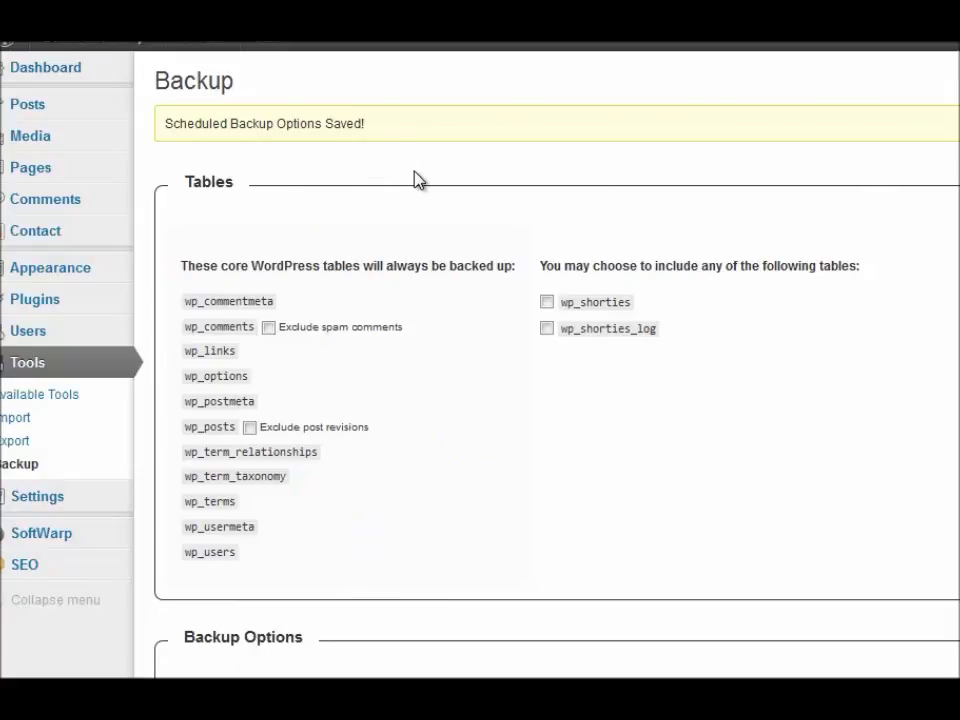
- Check the saved scheduled backup options and return to the list of installed plugins
{"action": "scroll", "coordinate": [434, 247], "scroll_direction": "down", "scroll_amount": 3}
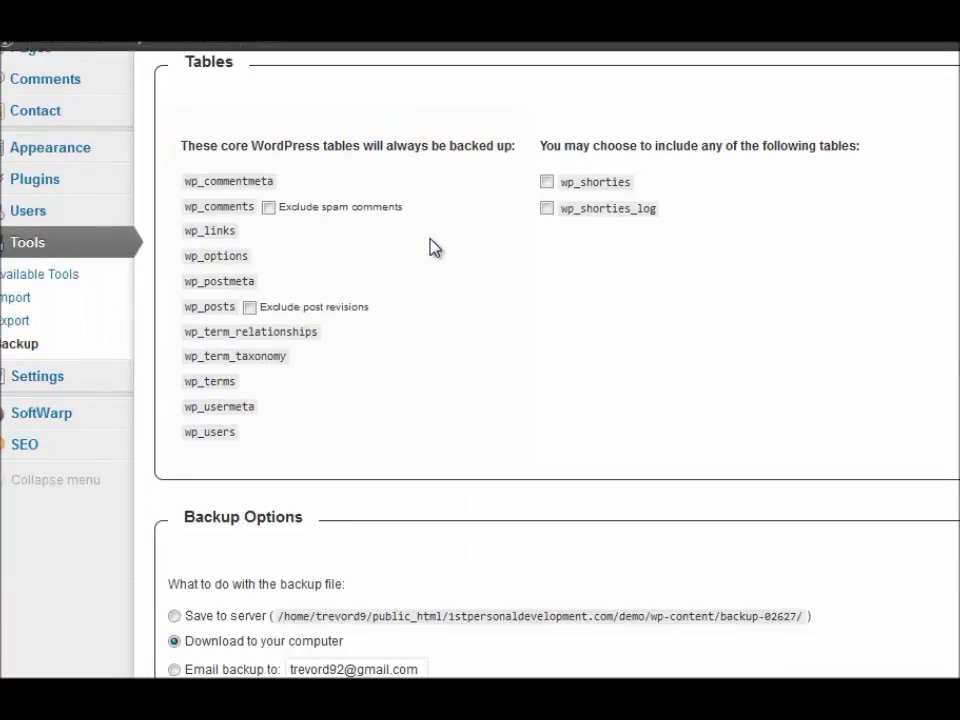
{"action": "scroll", "coordinate": [434, 247], "scroll_direction": "up", "scroll_amount": 3}
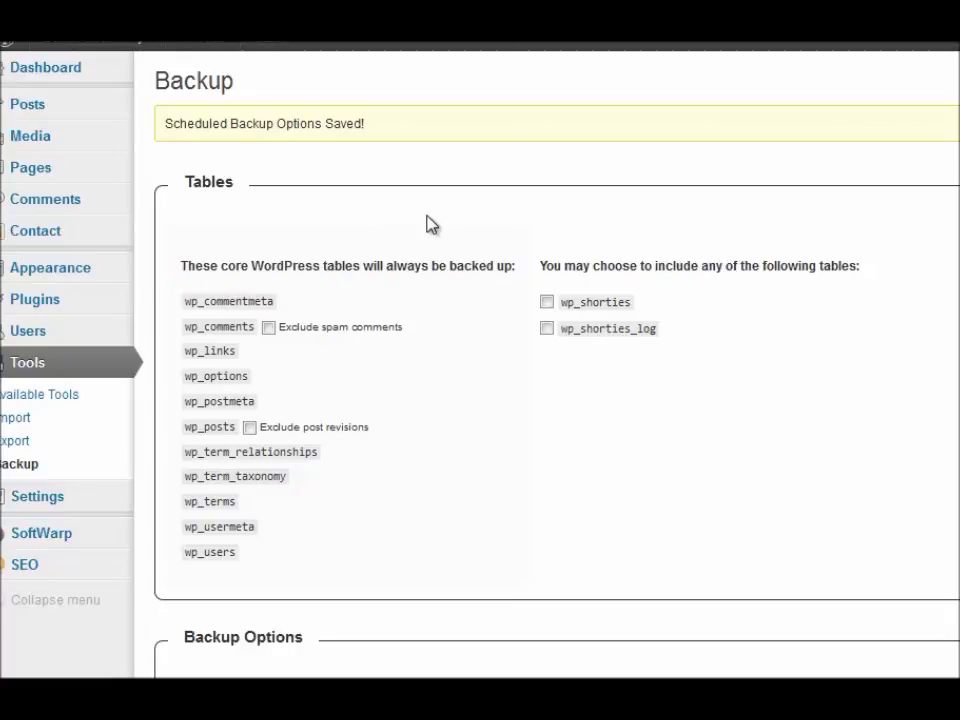
{"action": "scroll", "coordinate": [430, 224], "scroll_direction": "down", "scroll_amount": 10}
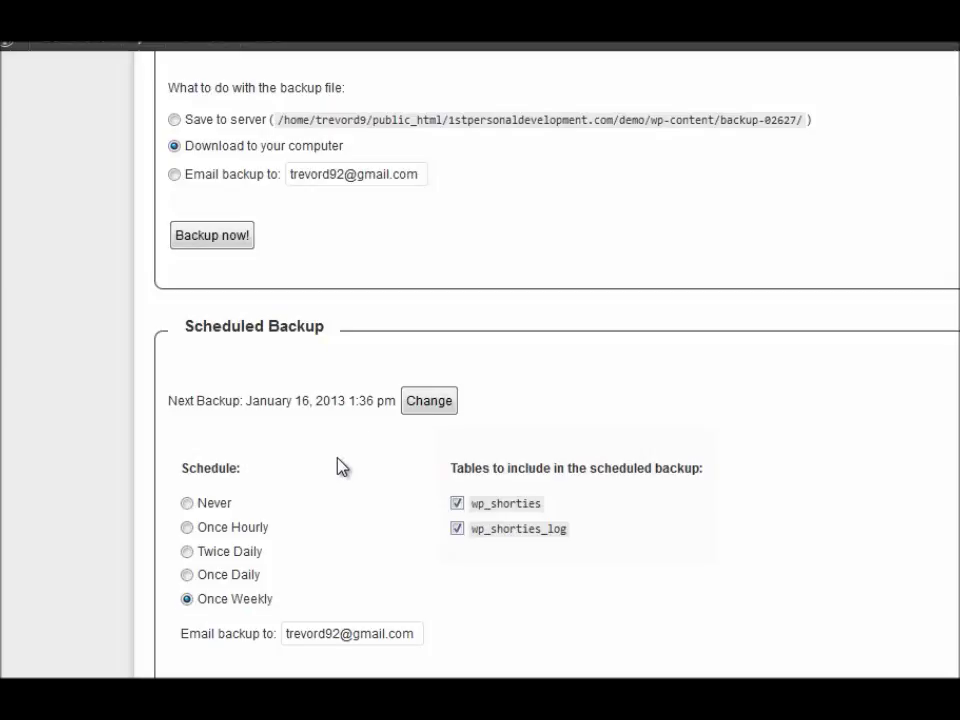
{"action": "scroll", "coordinate": [340, 466], "scroll_direction": "up", "scroll_amount": 6}
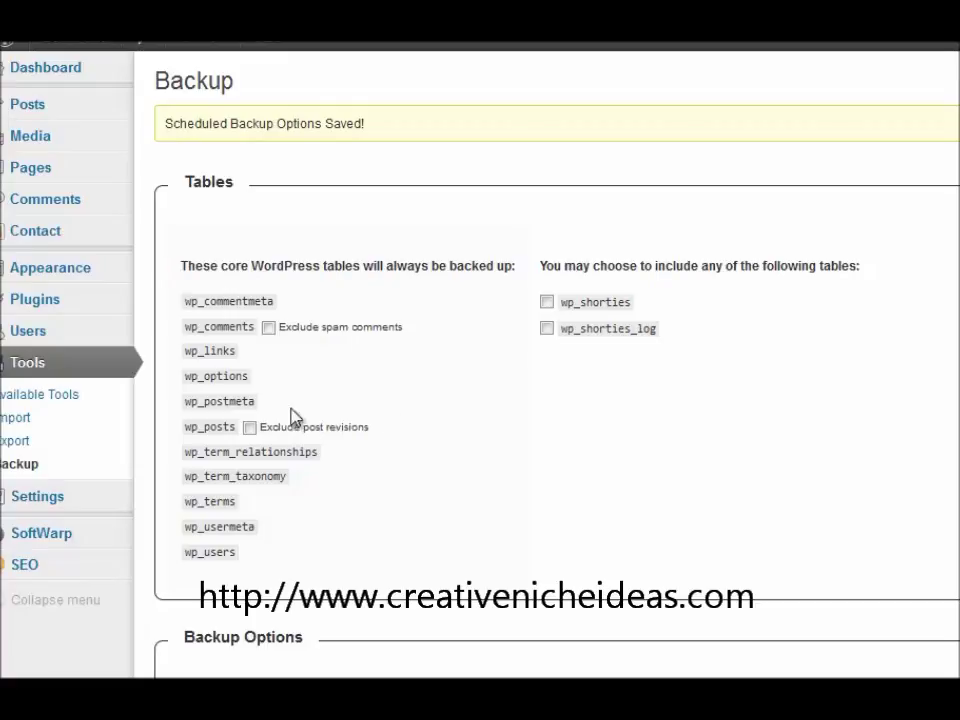
{"action": "mouse_move", "coordinate": [40, 305]}
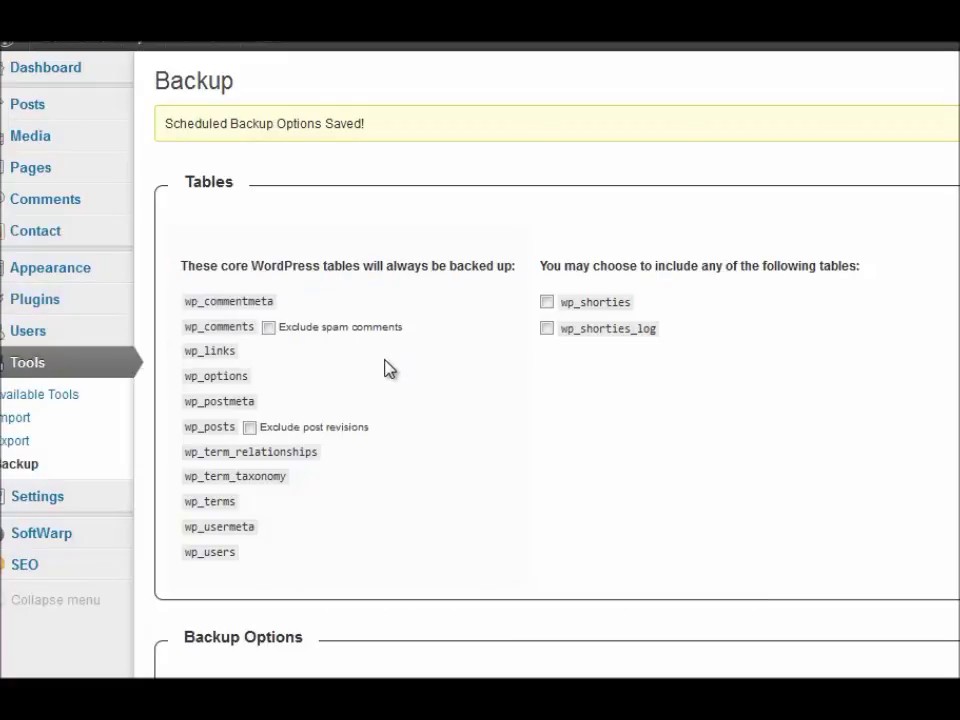
{"action": "scroll", "coordinate": [388, 370], "scroll_direction": "down", "scroll_amount": 2}
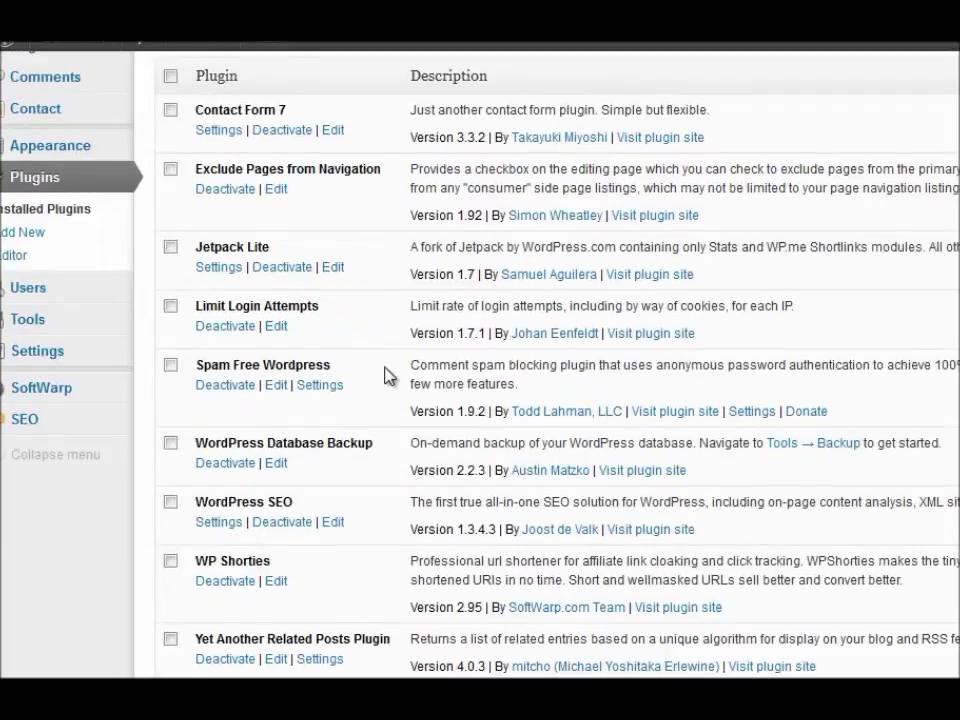